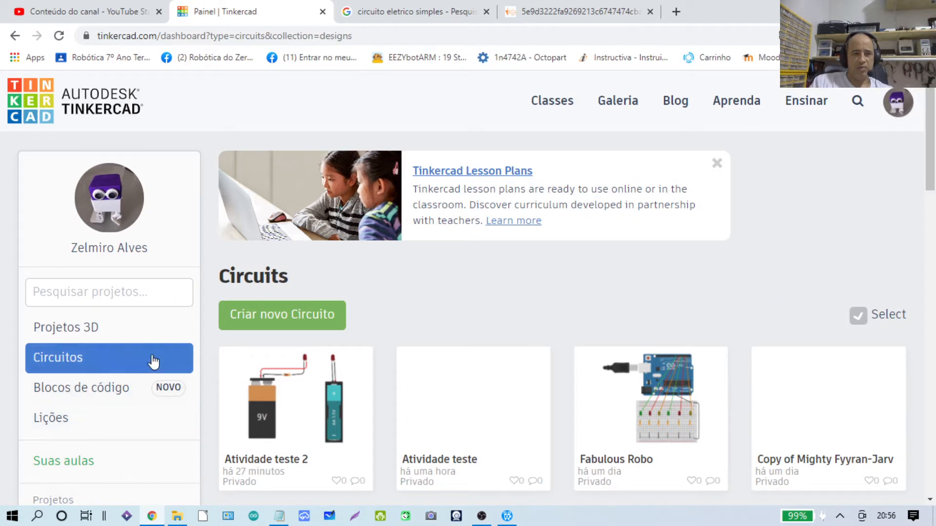
# Create a new circuit and place a 1.5V battery (Bateria 1,5V) on the workspace.
pyautogui.click(242, 317)
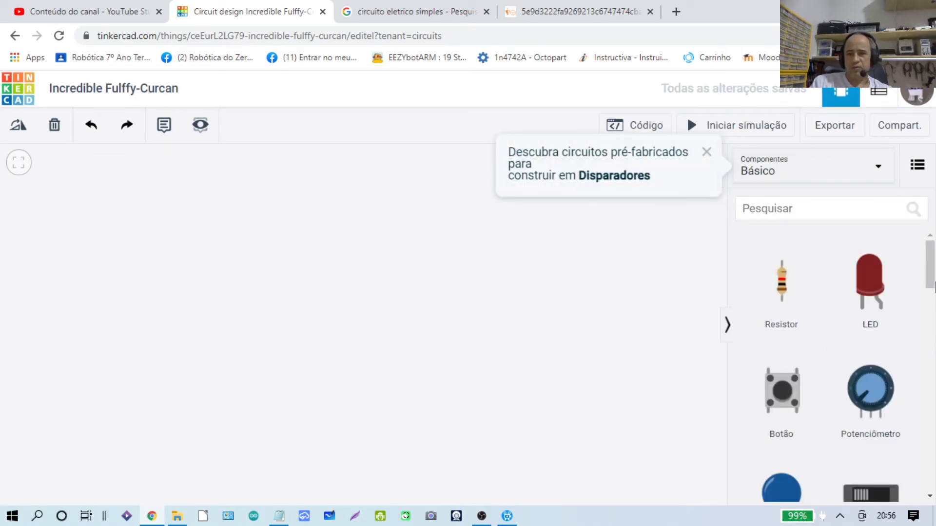
pyautogui.moveTo(931, 282); pyautogui.dragTo(927, 344)
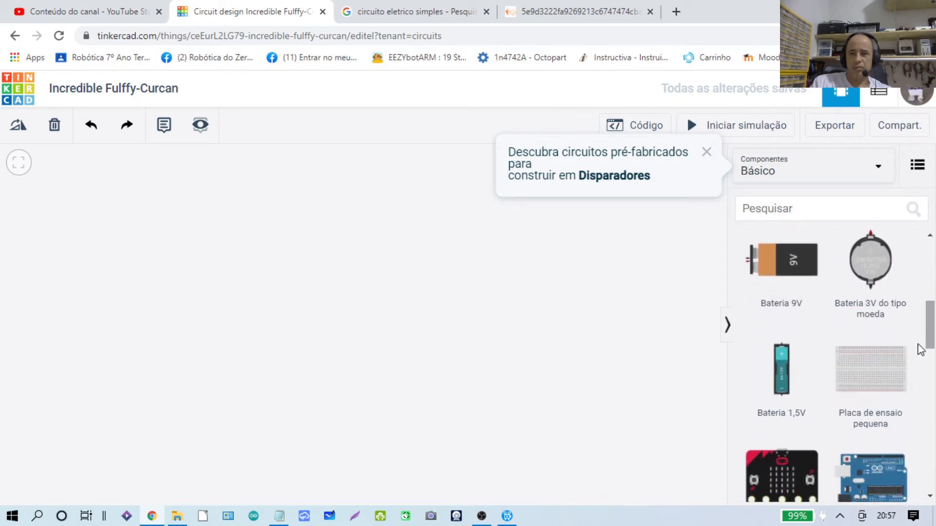
pyautogui.moveTo(782, 375); pyautogui.dragTo(173, 236)
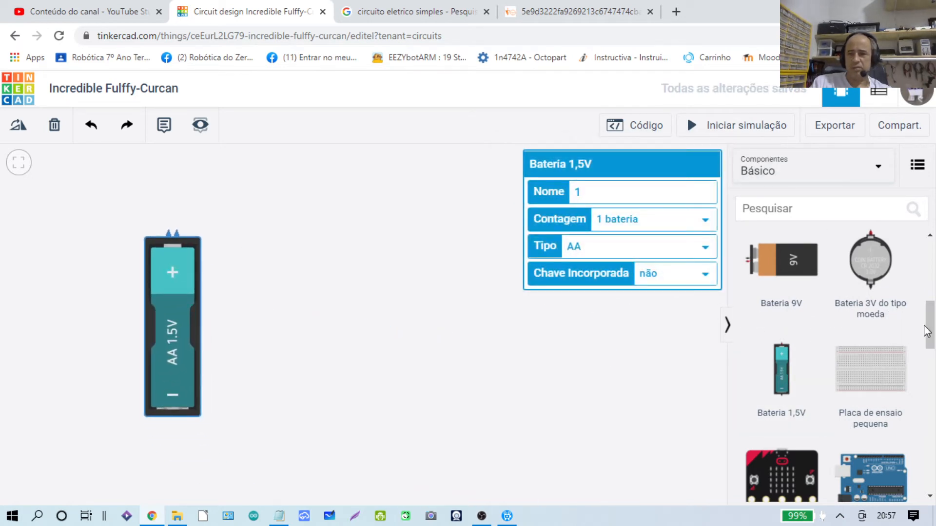
# Add a resistor and an LED to the workspace beside the 1.5V battery.
pyautogui.moveTo(927, 324); pyautogui.dragTo(929, 268)
pyautogui.moveTo(783, 289); pyautogui.dragTo(286, 252)
pyautogui.moveTo(867, 279); pyautogui.dragTo(343, 259)
pyautogui.scroll(-5, 831, 353)
pyautogui.moveTo(789, 347); pyautogui.dragTo(383, 375)
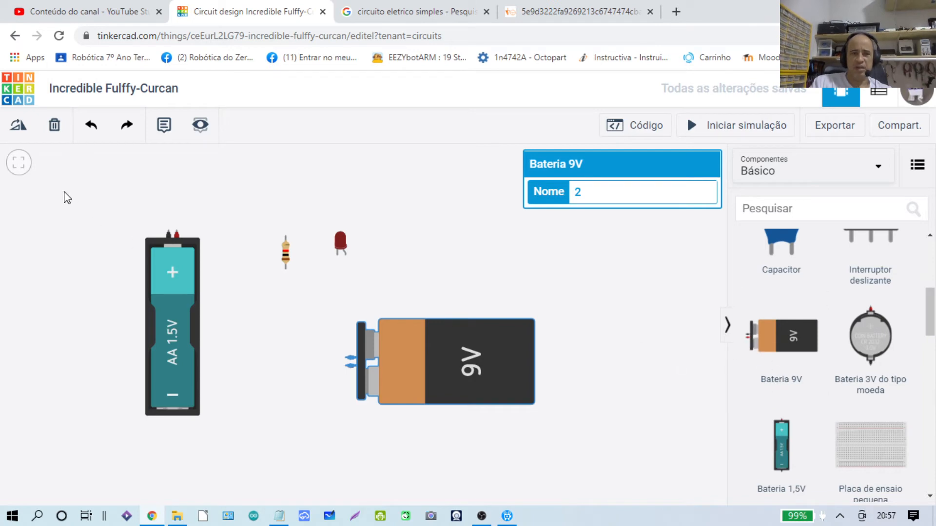
pyautogui.click(90, 126)
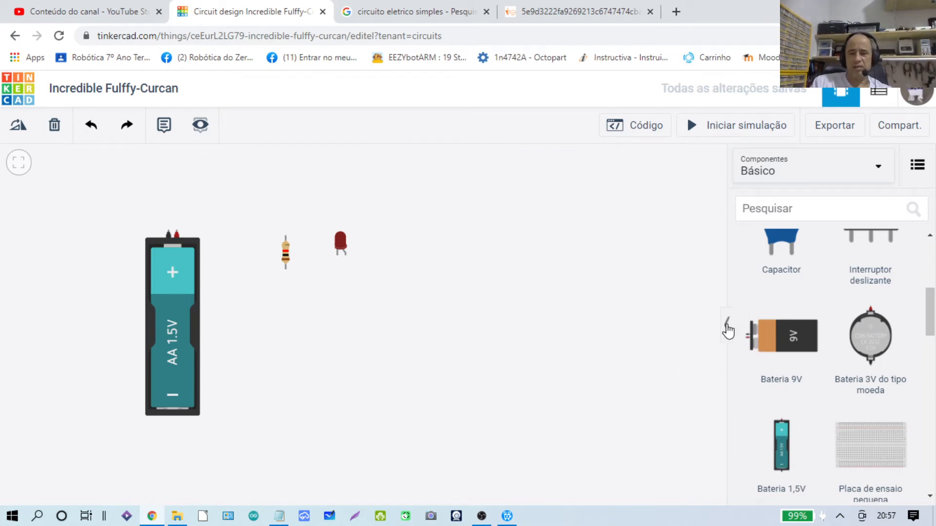
# Collapse the component library and move the LED directly above the 1.5V battery's terminals.
pyautogui.click(727, 326)
pyautogui.scroll(3, 189, 233)
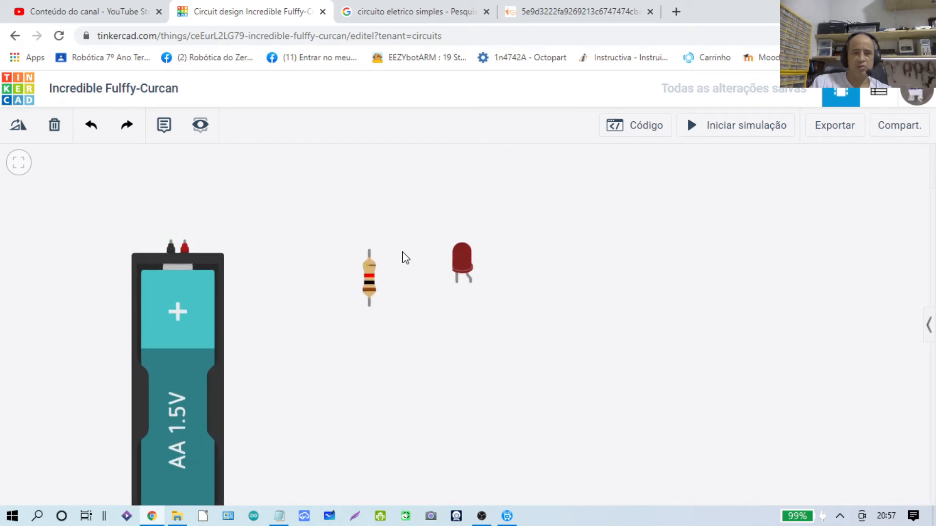
pyautogui.moveTo(462, 258); pyautogui.dragTo(174, 186)
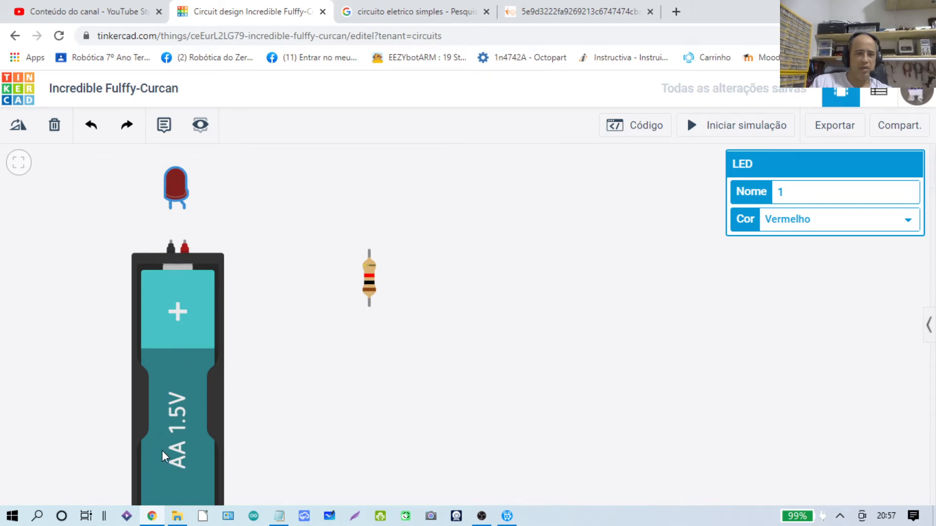
# Wire the battery's negative terminal to the LED's straight leg and colour the wire black (preto).
pyautogui.scroll(-3, 151, 240)
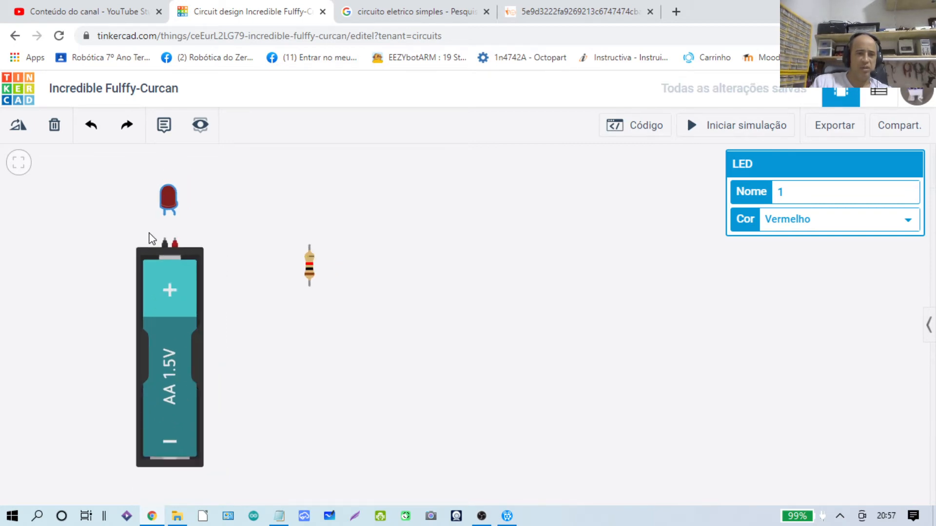
pyautogui.scroll(3, 153, 241)
pyautogui.click(163, 243)
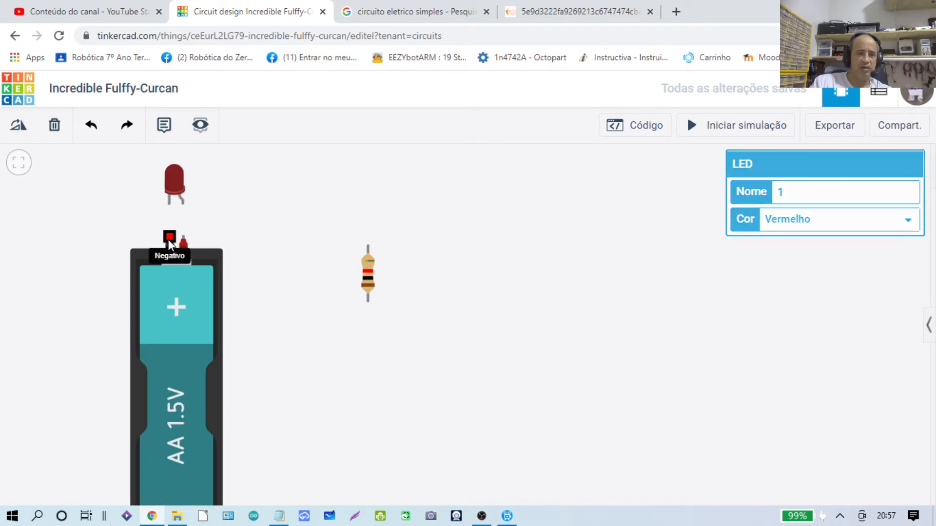
pyautogui.click(168, 204)
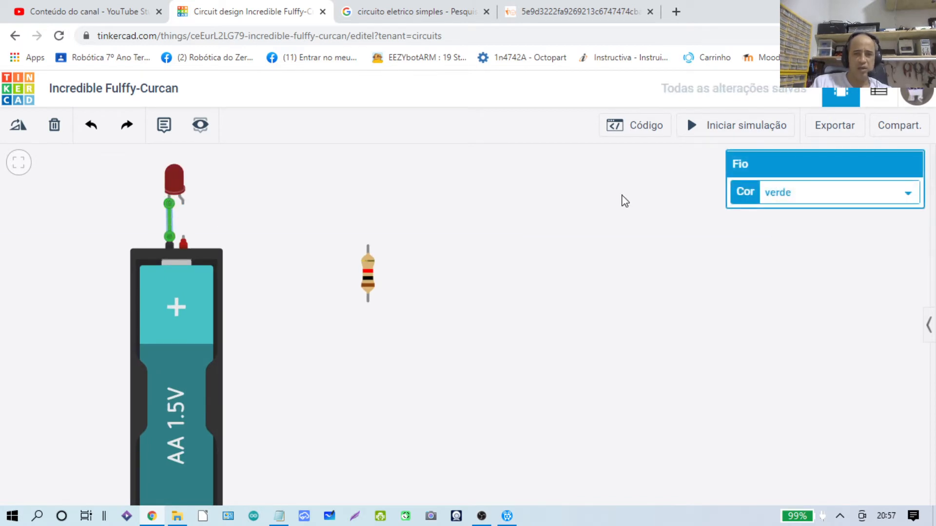
pyautogui.click(908, 193)
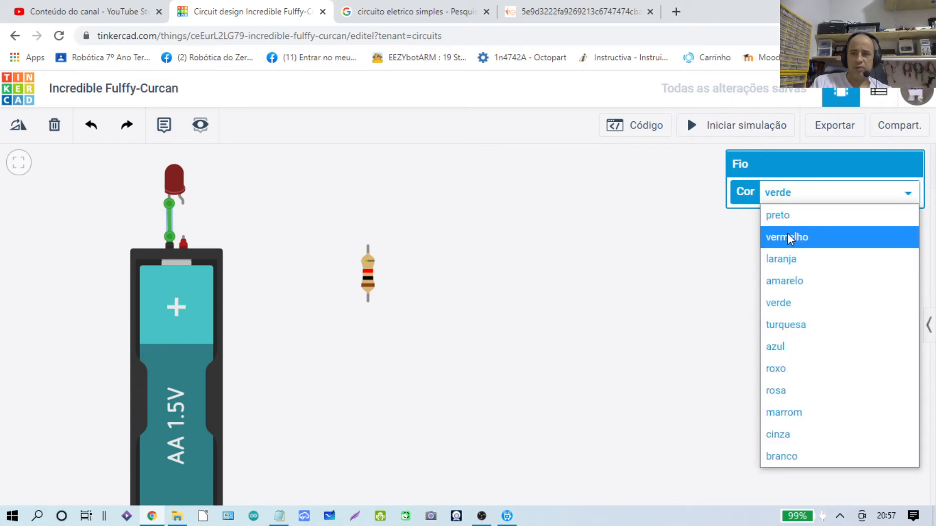
pyautogui.click(786, 216)
# Wire the battery's positive terminal to the LED's bent leg and colour the wire red (vermelho).
pyautogui.click(183, 242)
pyautogui.click(183, 203)
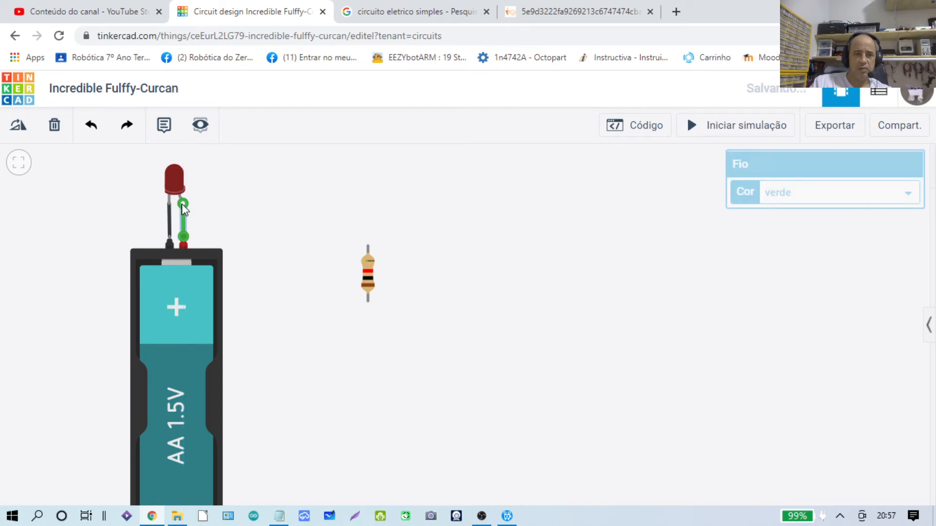
pyautogui.click(904, 195)
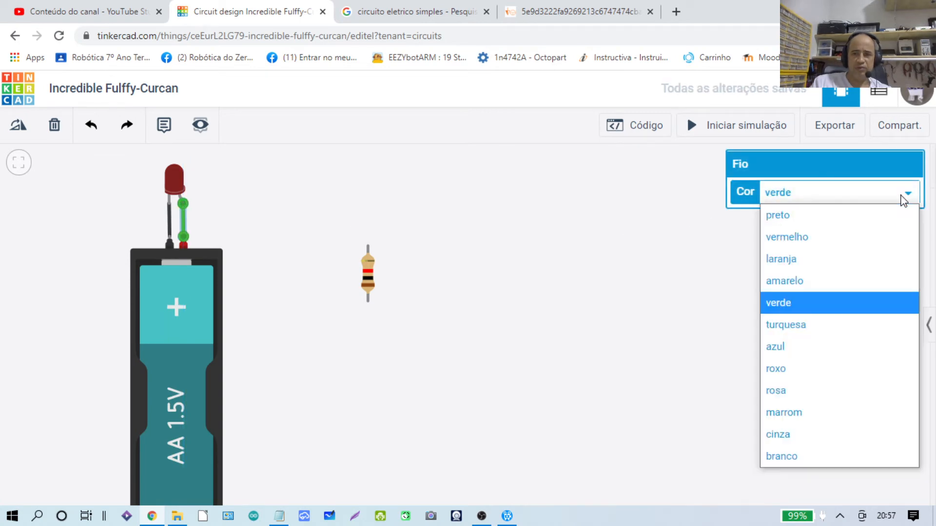
pyautogui.click(812, 239)
pyautogui.click(302, 216)
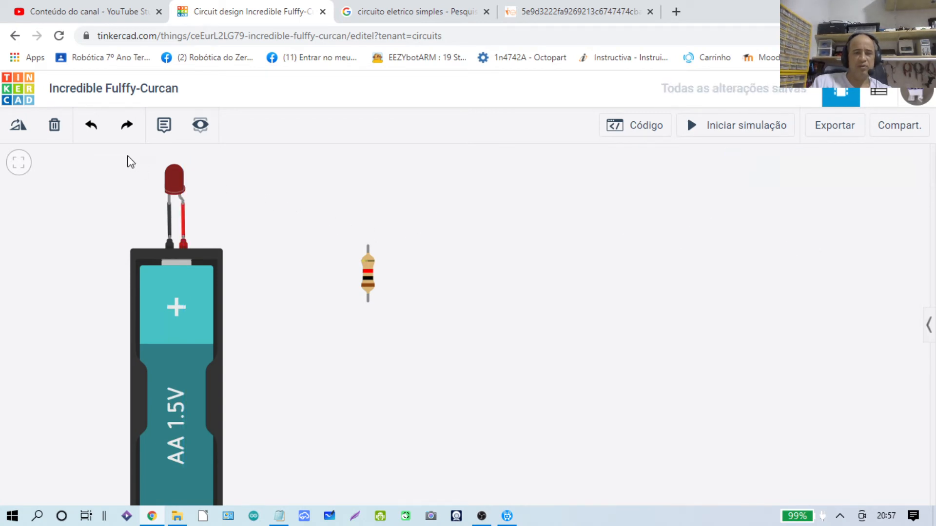
pyautogui.scroll(-1, 130, 160)
pyautogui.scroll(1, 132, 163)
pyautogui.scroll(1, 132, 163)
pyautogui.scroll(-1, 132, 163)
pyautogui.scroll(1, 131, 162)
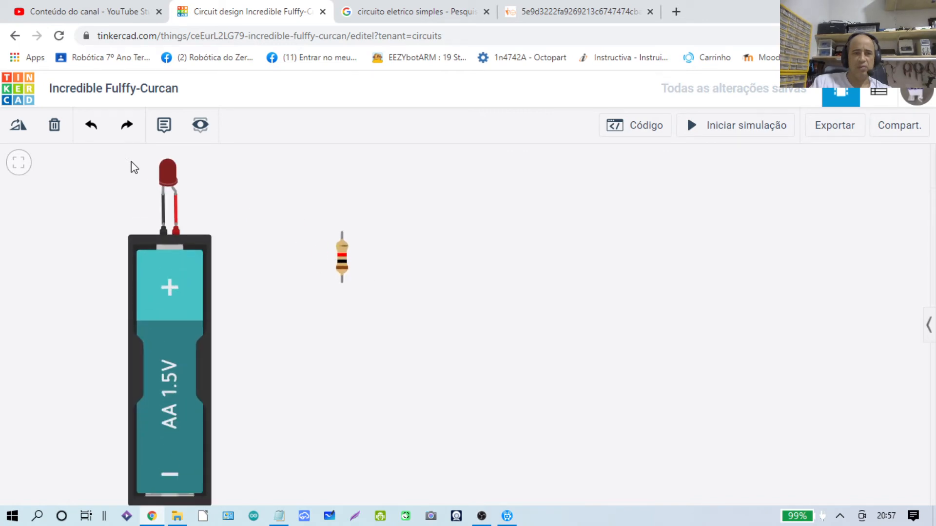
pyautogui.scroll(1, 131, 164)
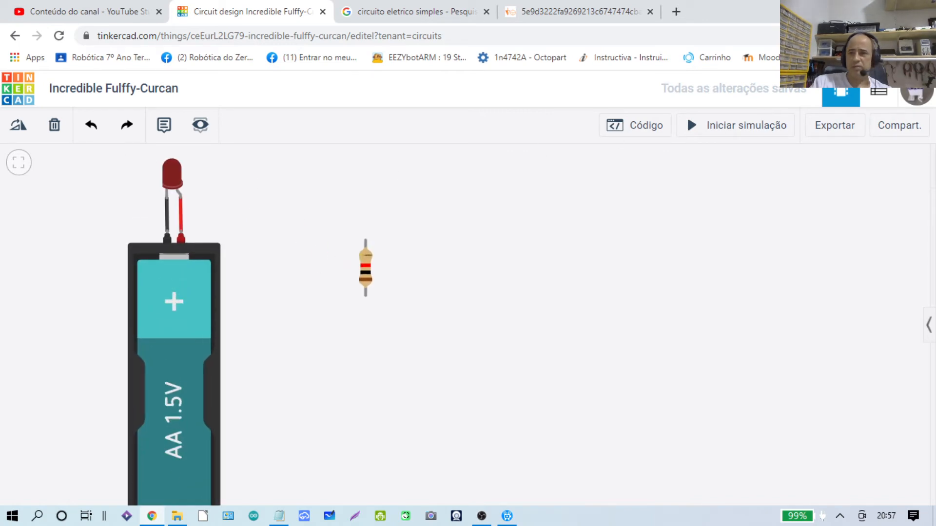
# Enlarge the browser's page zoom and move the resistor closer to the LED.
pyautogui.click(923, 57)
pyautogui.click(924, 36)
pyautogui.click(924, 36)
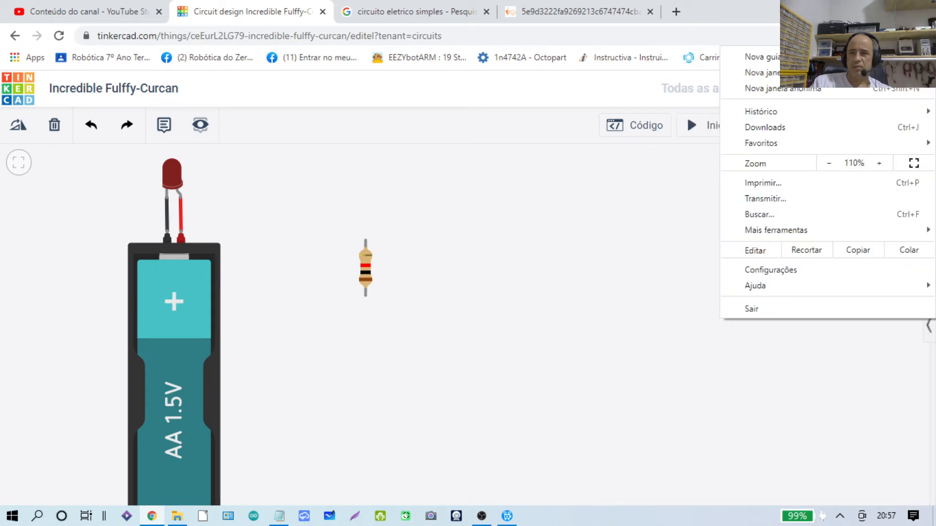
pyautogui.click(879, 162)
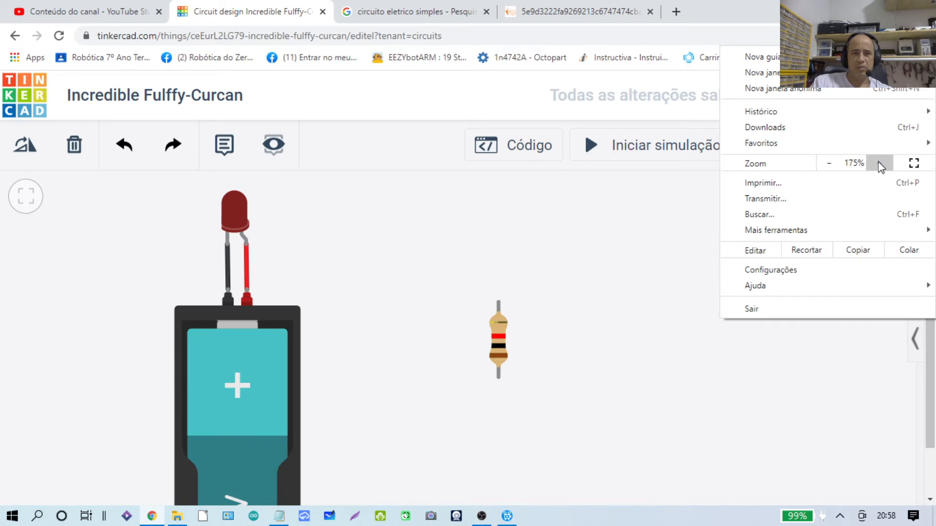
pyautogui.click(560, 298)
pyautogui.moveTo(587, 382); pyautogui.dragTo(397, 277)
# Simulate the circuit with one 1.5V battery, examine the LED and its wiring, and stop the simulation.
pyautogui.click(535, 174)
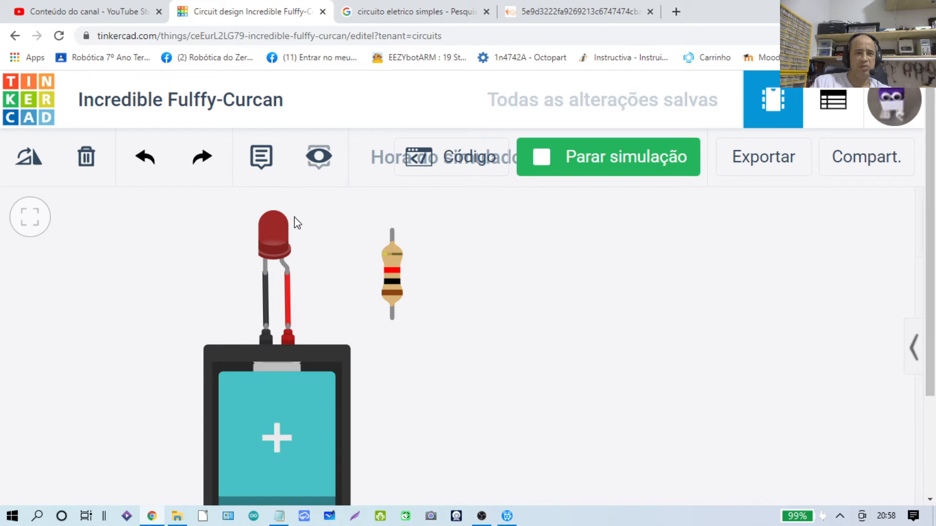
pyautogui.scroll(-5, 307, 241)
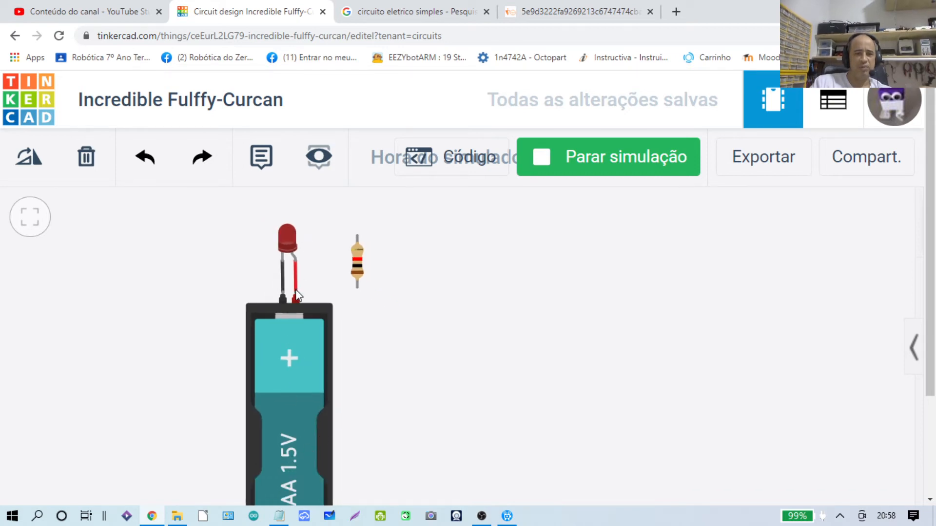
pyautogui.scroll(3, 307, 277)
pyautogui.scroll(2, 307, 279)
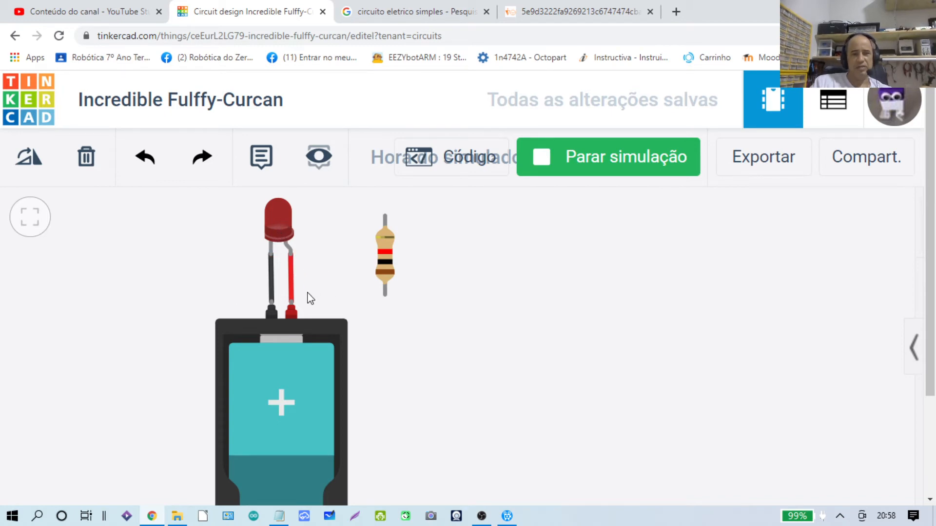
pyautogui.click(618, 166)
# Set the 1.5V battery's count to 2 baterias.
pyautogui.click(299, 380)
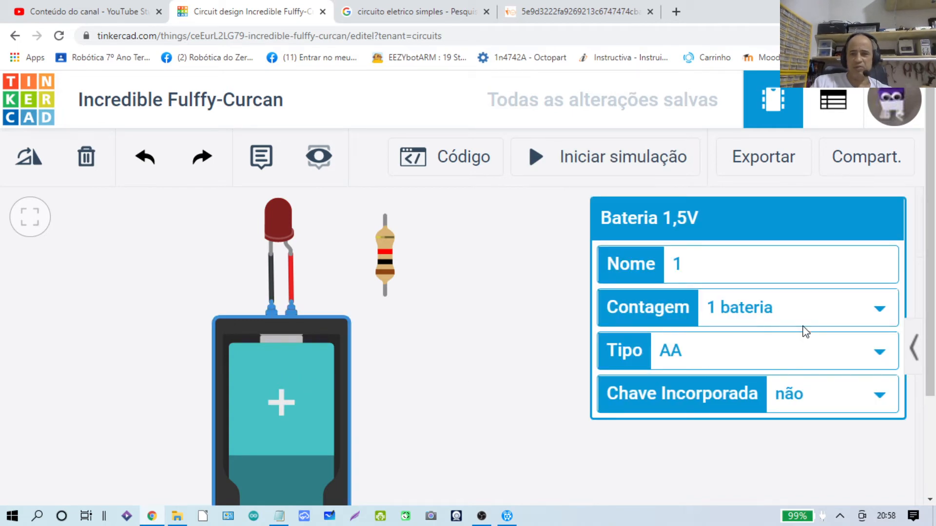
pyautogui.click(879, 308)
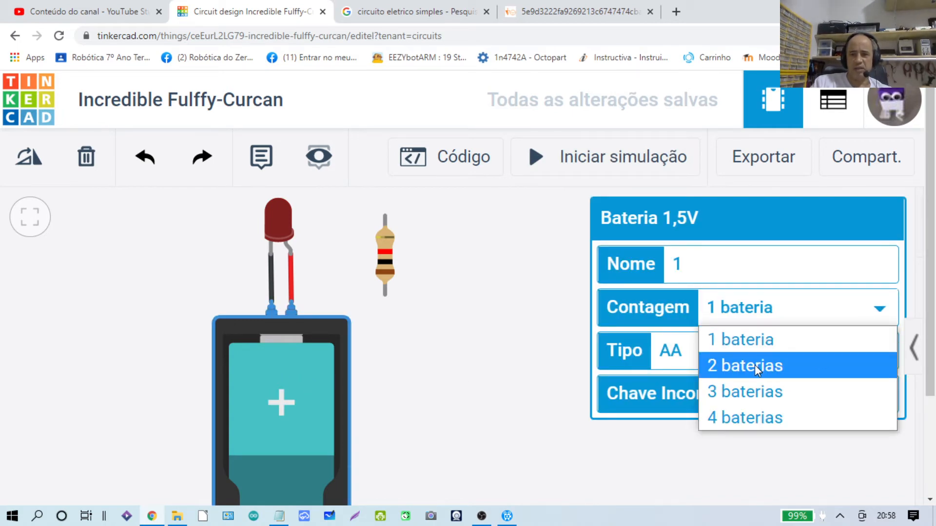
pyautogui.click(755, 364)
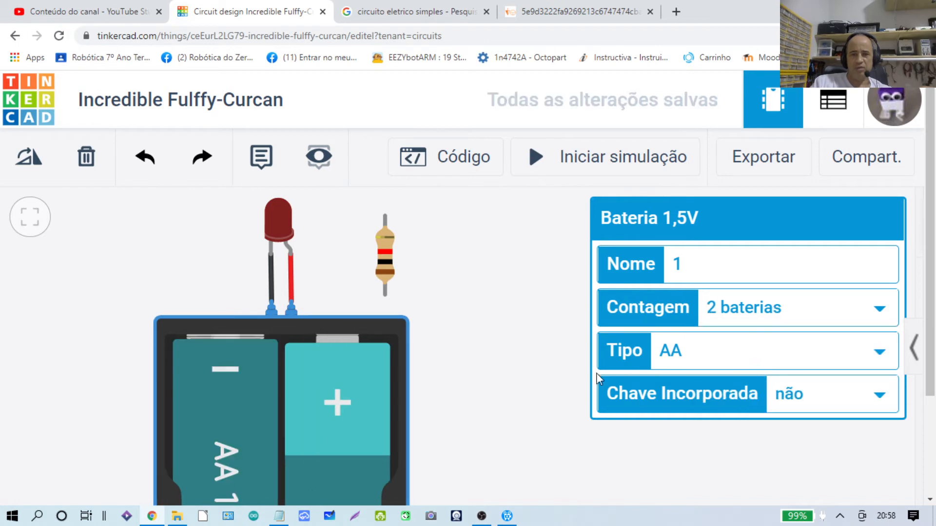
pyautogui.click(502, 356)
# Simulate the circuit with the two-battery pack, examine the LED, and stop the simulation.
pyautogui.scroll(-3, 430, 265)
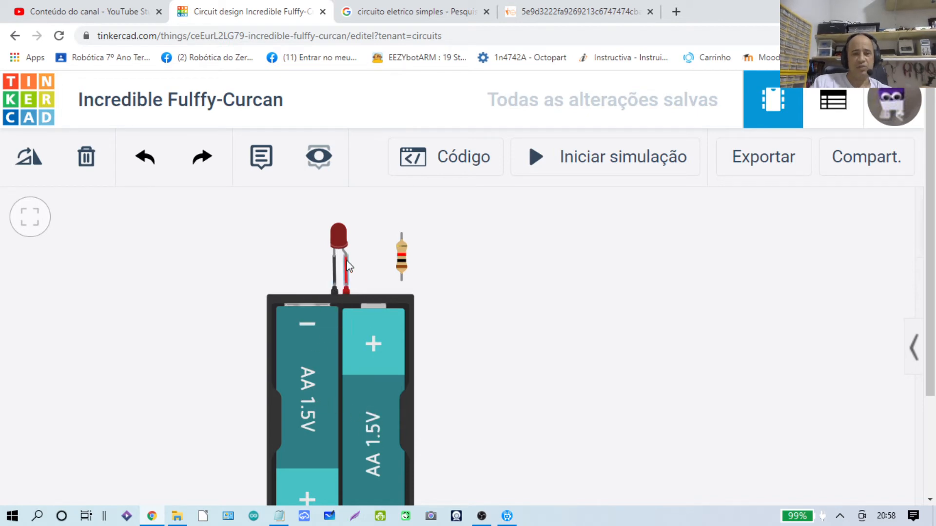
pyautogui.scroll(1, 366, 254)
pyautogui.scroll(2, 367, 254)
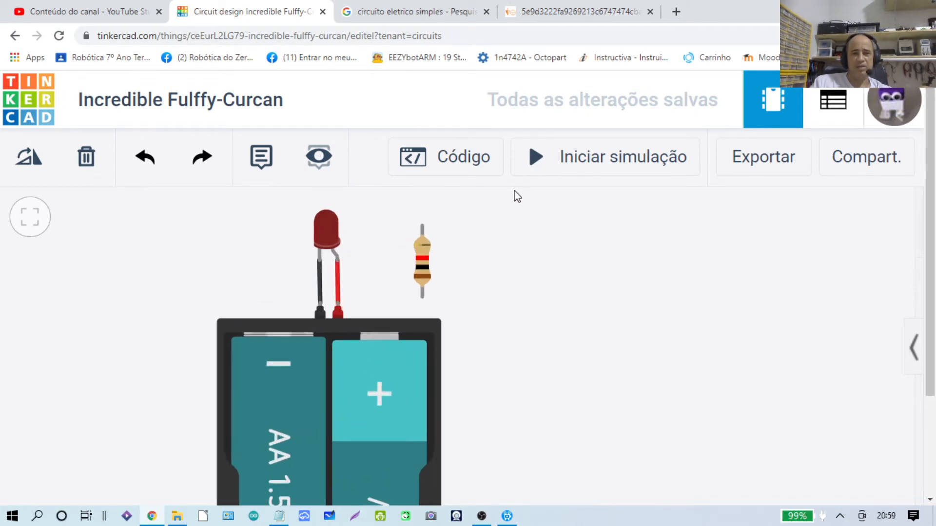
pyautogui.click(540, 164)
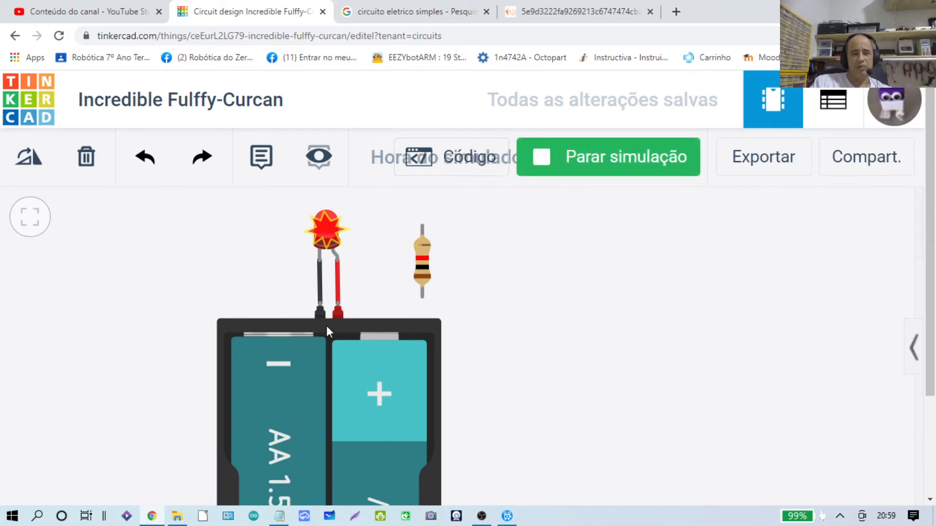
pyautogui.click(532, 163)
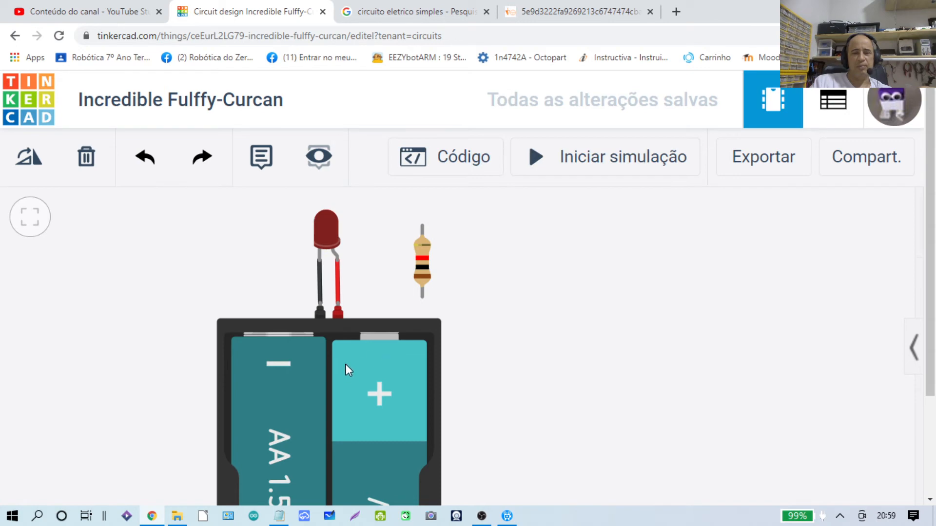
# Shift the battery pack slightly away from the LED and set its count to 3 baterias.
pyautogui.moveTo(350, 378)
pyautogui.mouseDown()
pyautogui.moveTo(354, 430)
pyautogui.moveTo(349, 326)
pyautogui.moveTo(353, 381)
pyautogui.mouseUp()
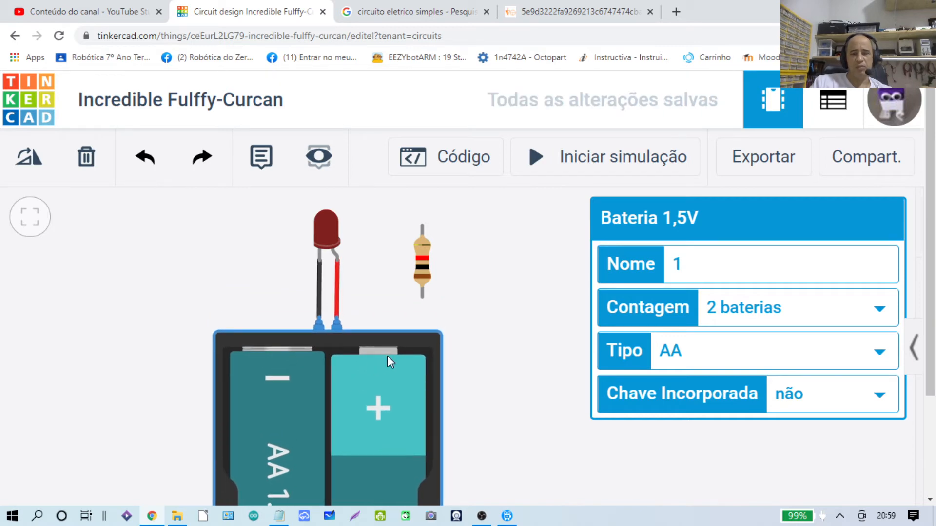
pyautogui.click(491, 335)
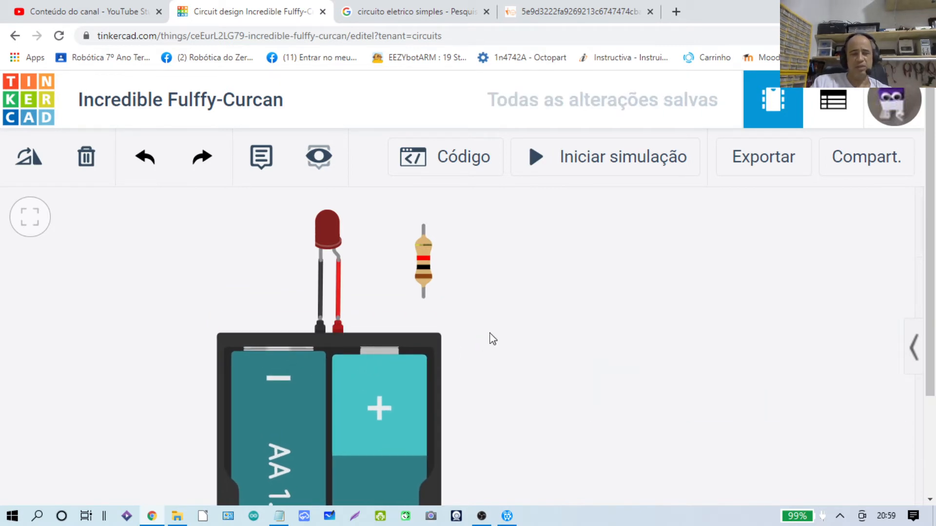
pyautogui.click(403, 386)
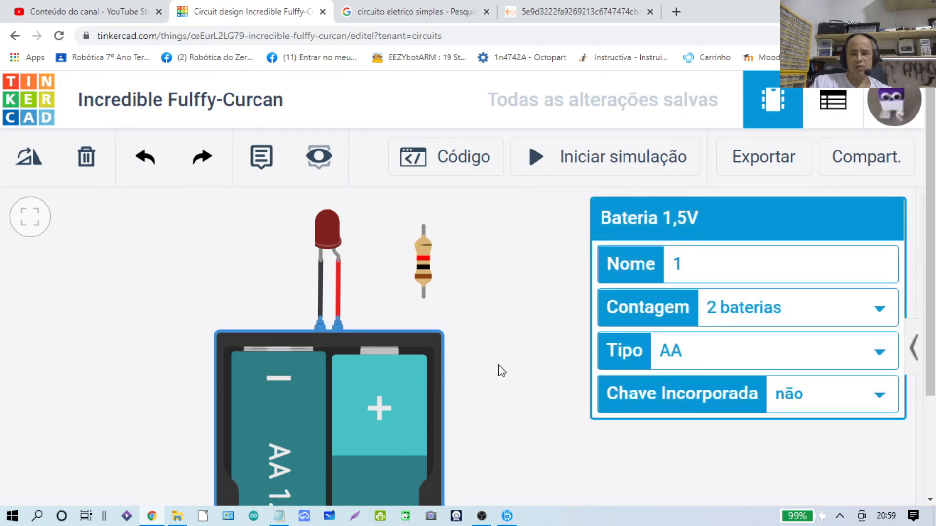
pyautogui.click(880, 311)
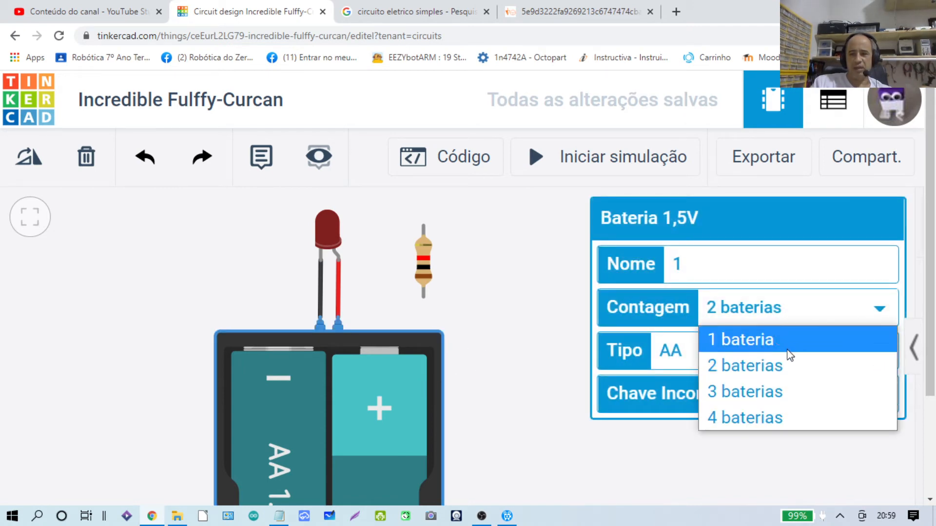
pyautogui.click(748, 391)
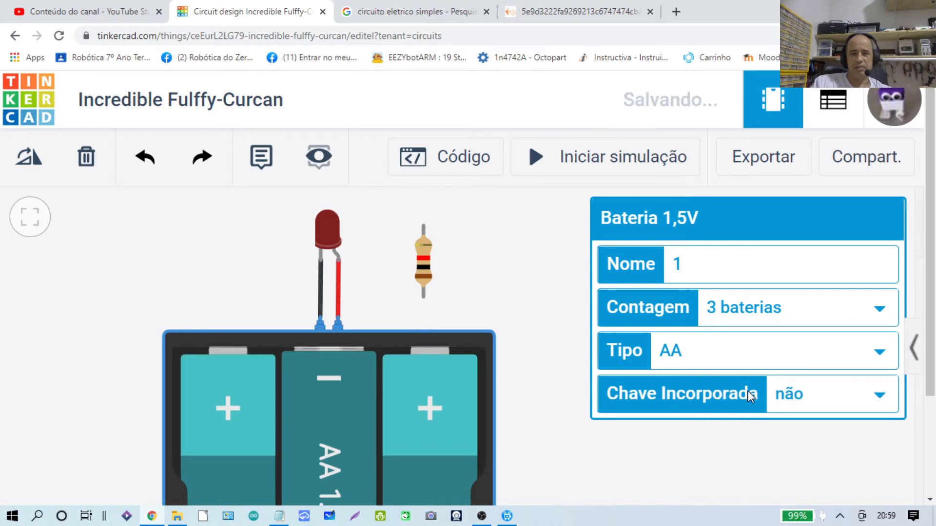
pyautogui.click(537, 316)
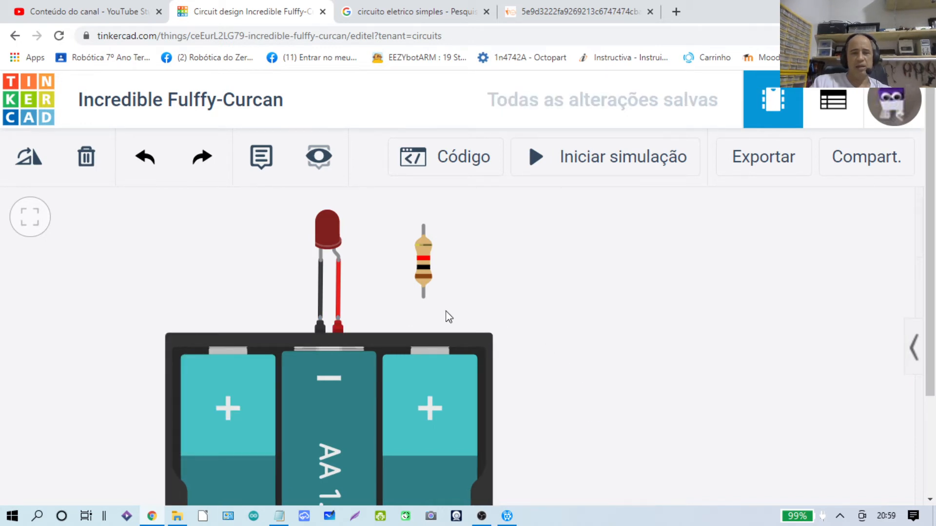
pyautogui.scroll(-2, 222, 303)
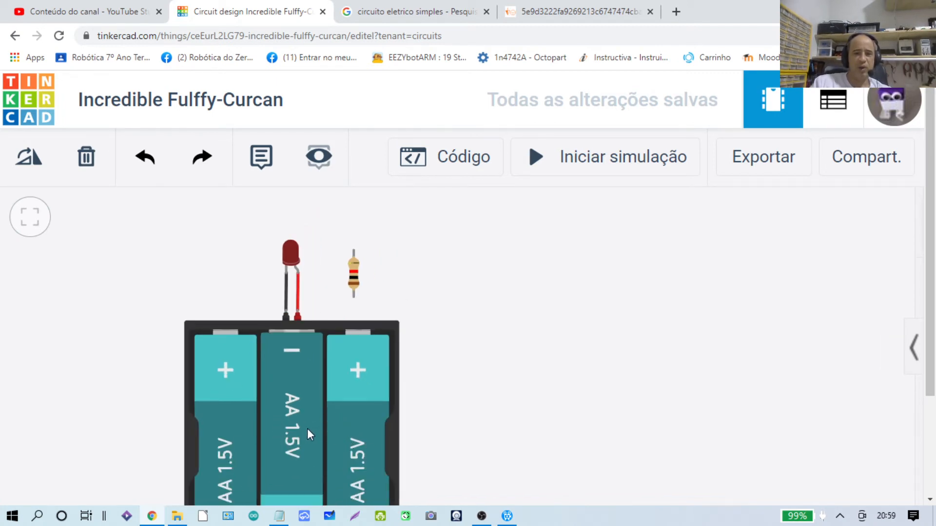
# Move the LED slightly further away from the three-battery pack.
pyautogui.scroll(1, 301, 322)
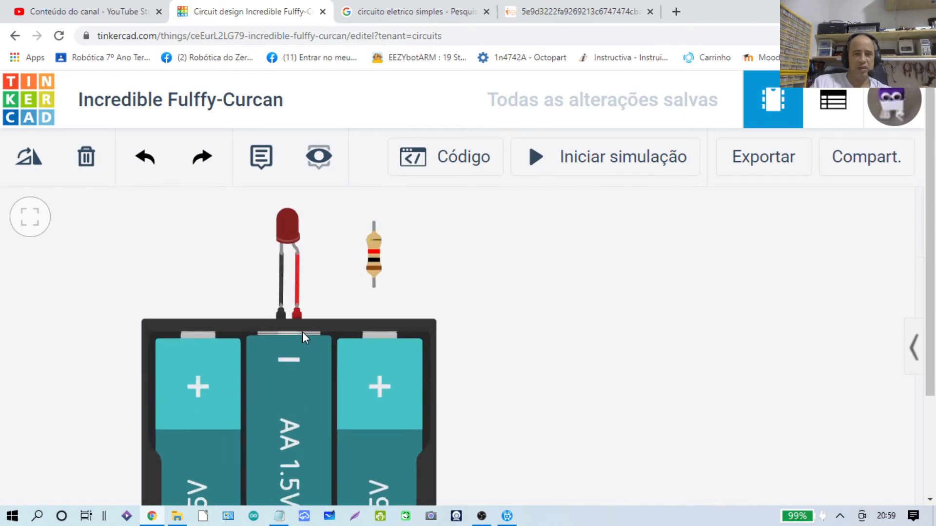
pyautogui.scroll(1, 305, 332)
pyautogui.scroll(-1, 313, 365)
pyautogui.moveTo(288, 244); pyautogui.dragTo(286, 216)
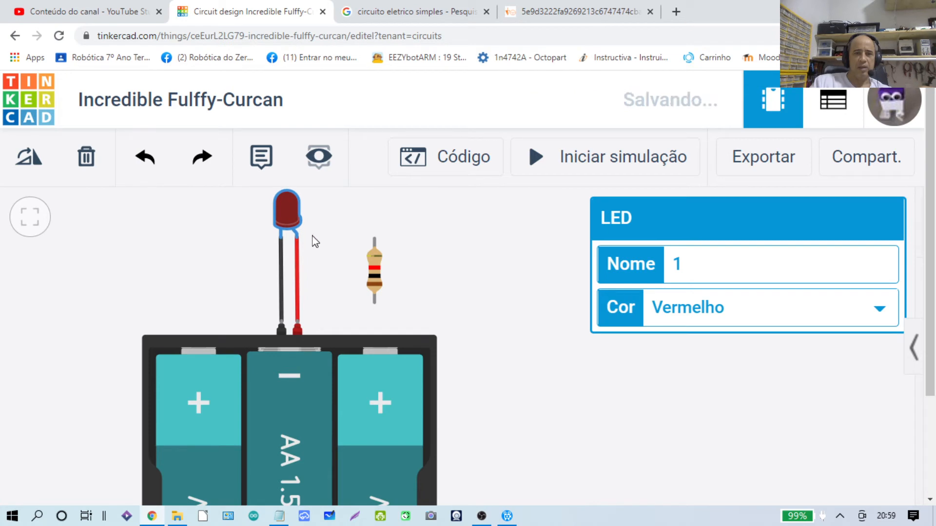
pyautogui.click(326, 251)
# Set the resistor's resistance to 330 Ω.
pyautogui.click(375, 270)
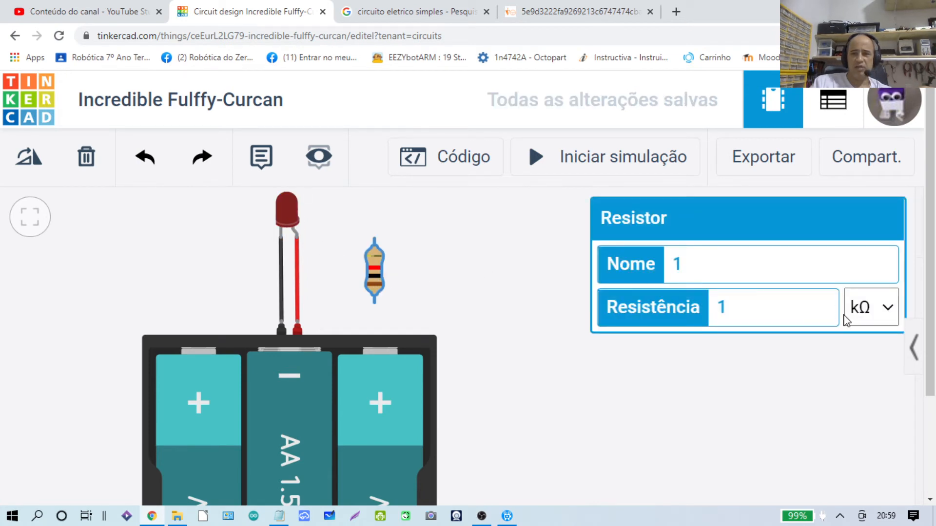
pyautogui.click(886, 308)
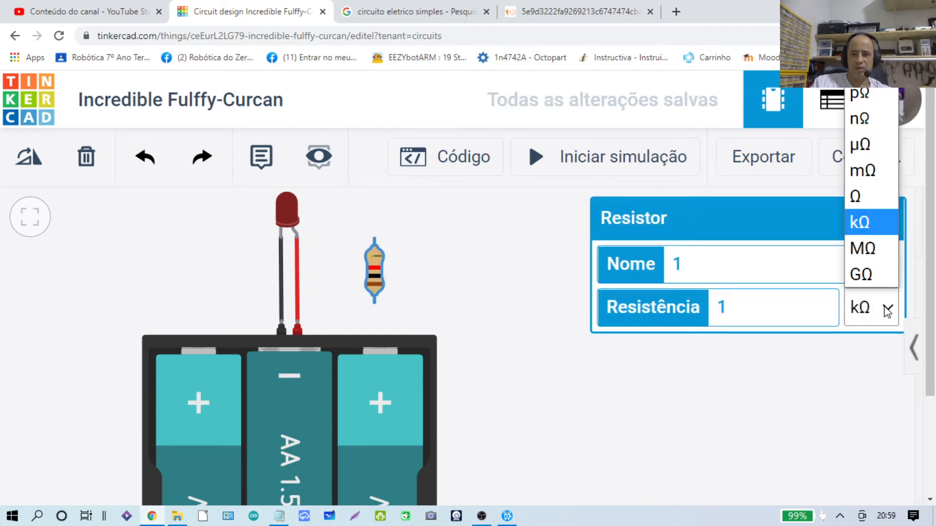
pyautogui.click(867, 198)
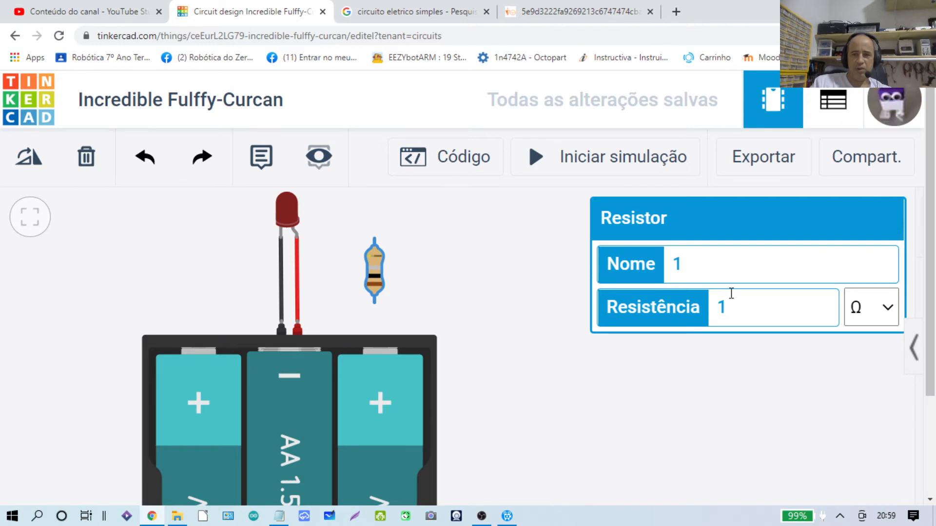
pyautogui.write('330')
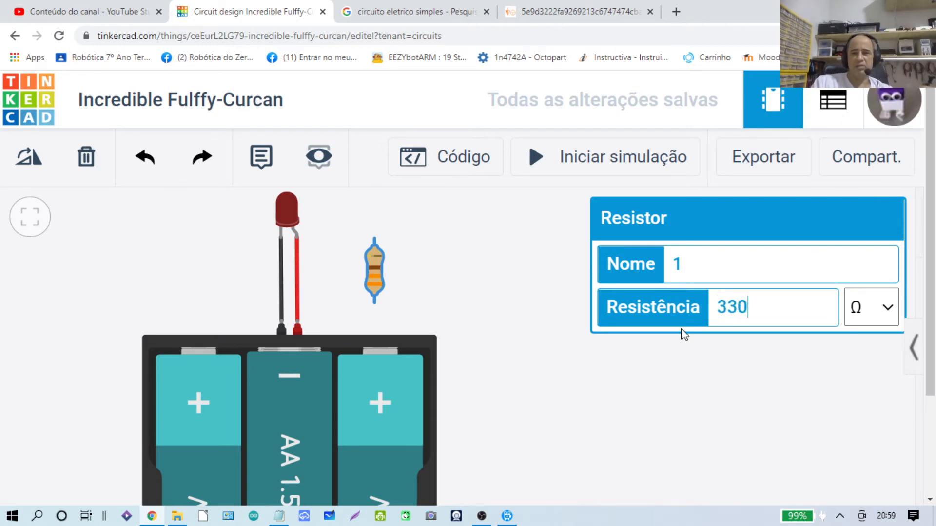
pyautogui.click(366, 330)
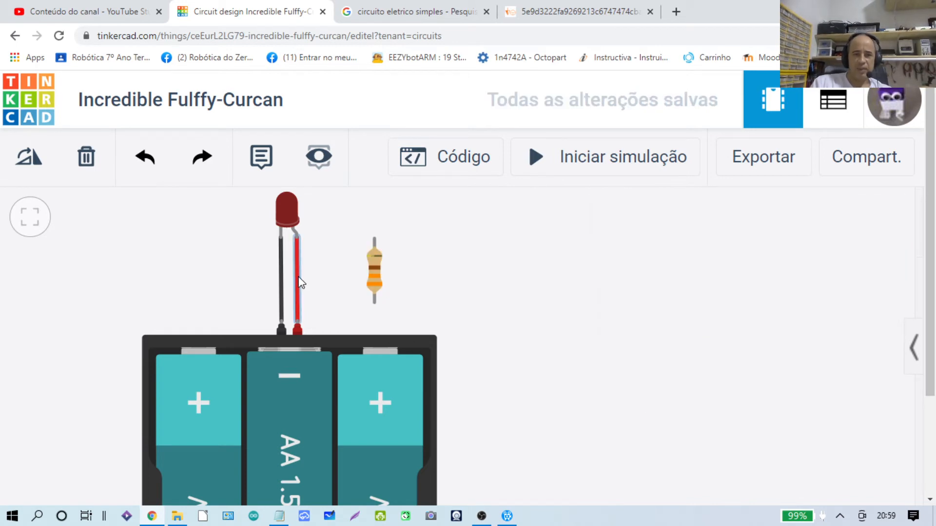
# Delete the black wire between the LED and battery pack and move the resistor into its place.
pyautogui.moveTo(375, 270); pyautogui.dragTo(352, 277)
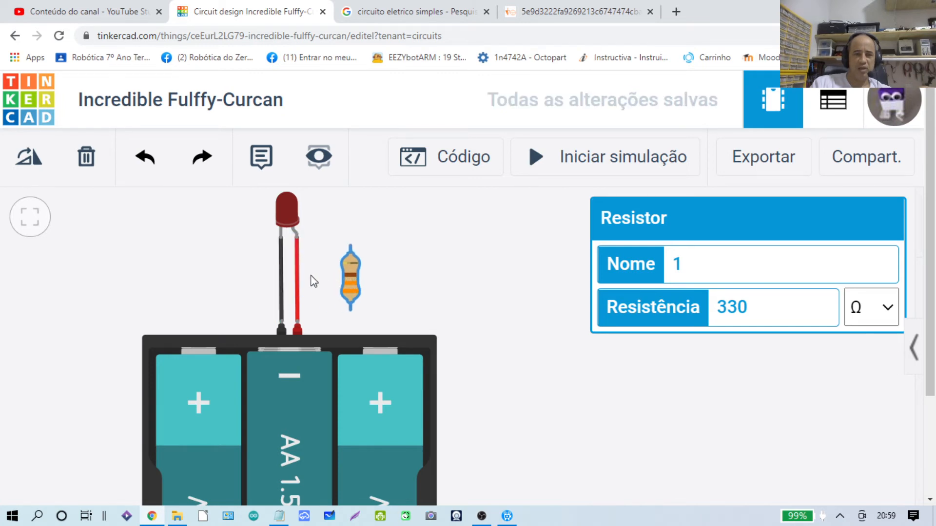
pyautogui.click(281, 276)
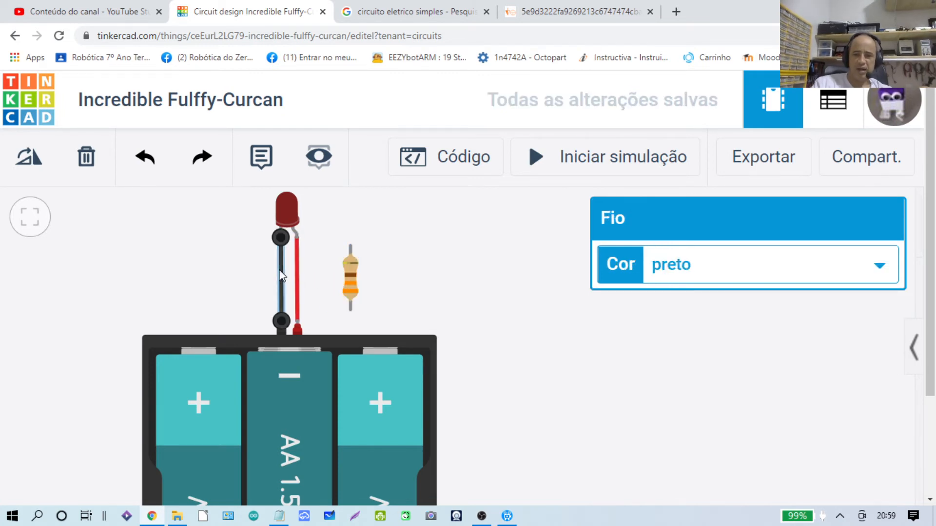
pyautogui.press('Delete')
pyautogui.moveTo(351, 285); pyautogui.dragTo(268, 286)
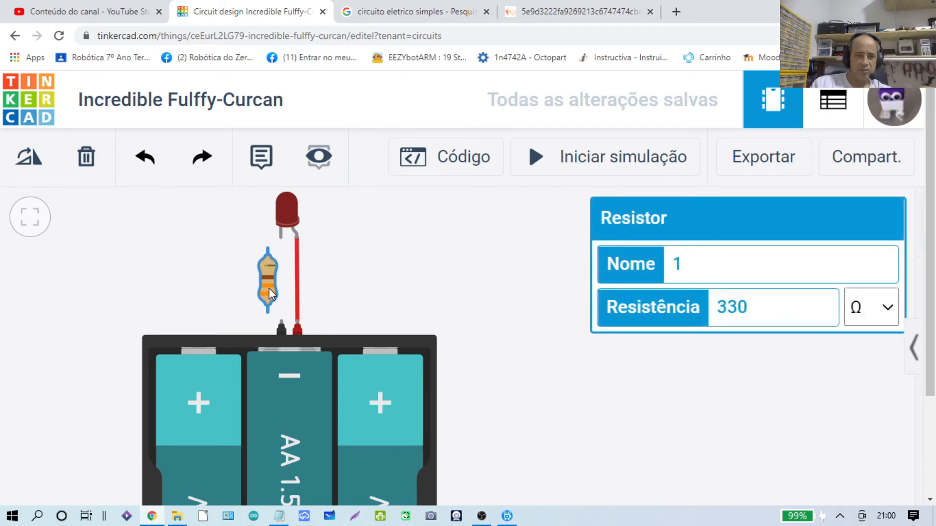
# Wire the resistor in series between the battery pack's negative terminal and the LED's cathode.
pyautogui.click(279, 321)
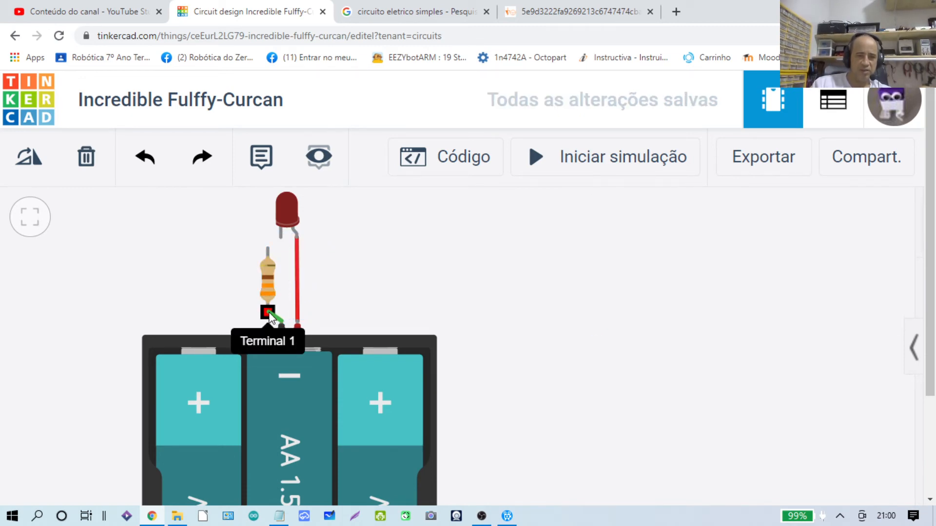
pyautogui.click(268, 312)
pyautogui.scroll(1, 252, 241)
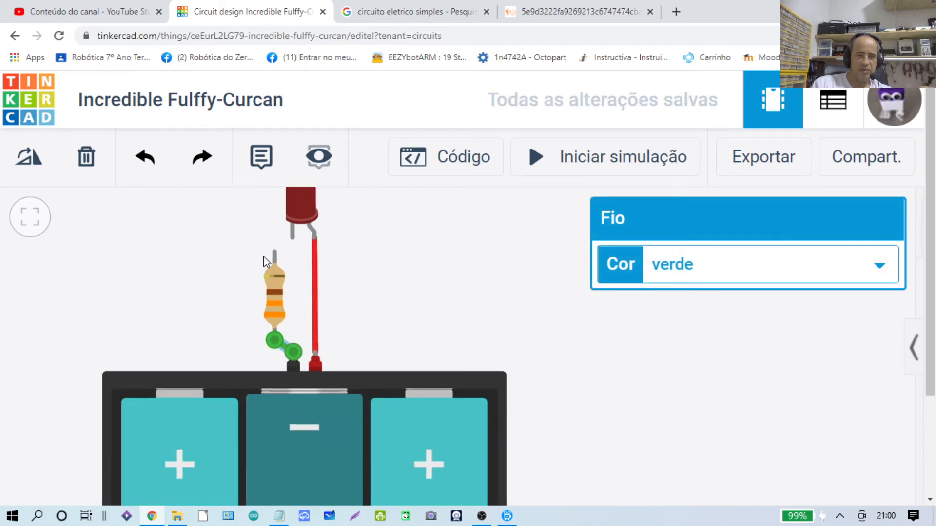
pyautogui.click(275, 252)
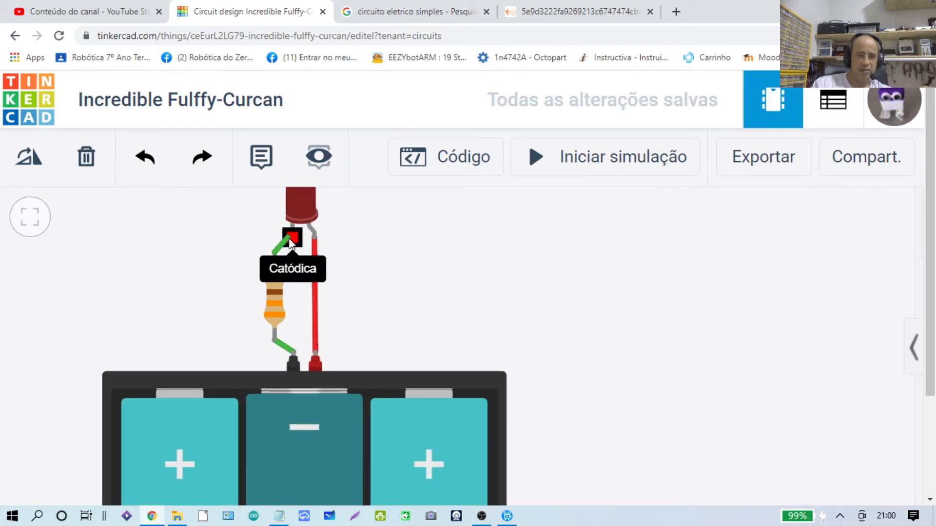
pyautogui.click(289, 237)
pyautogui.click(390, 286)
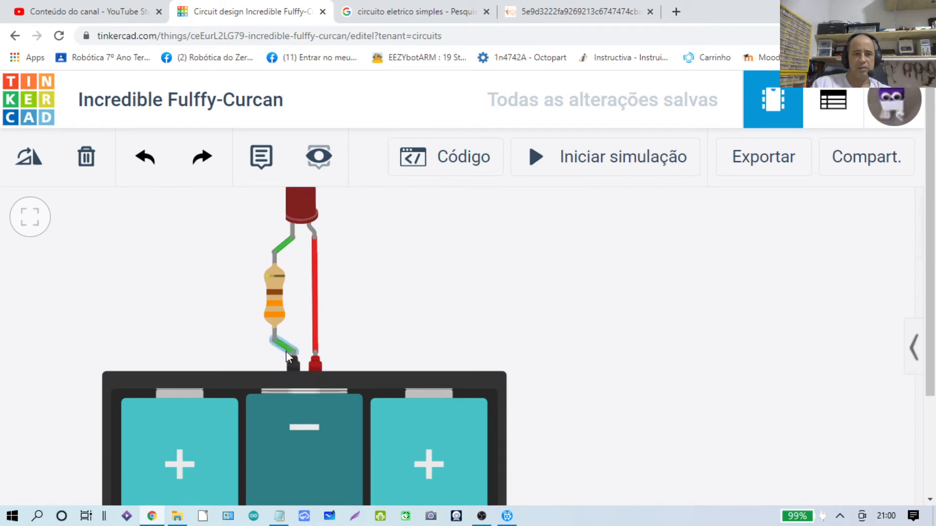
# Change the colour of both green resistor wires to black.
pyautogui.click(285, 346)
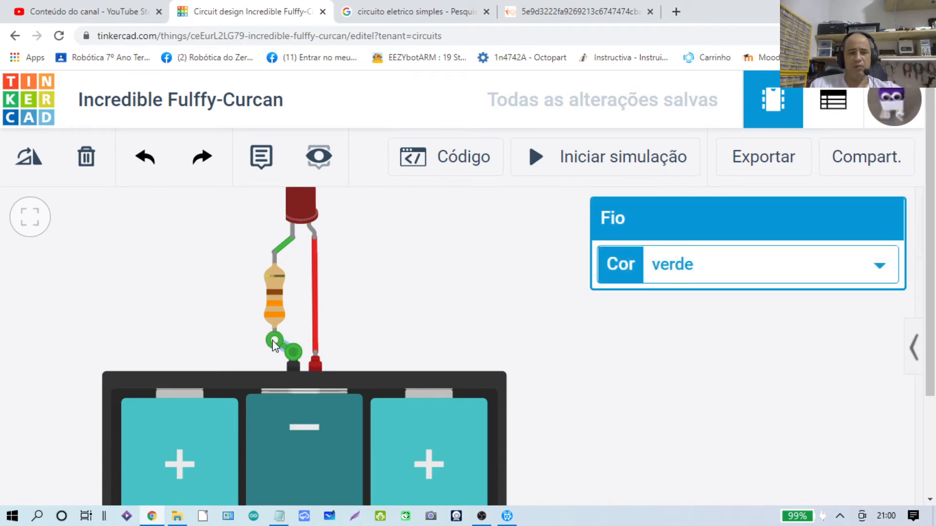
pyautogui.press('0')
pyautogui.click(284, 244)
pyautogui.press('0')
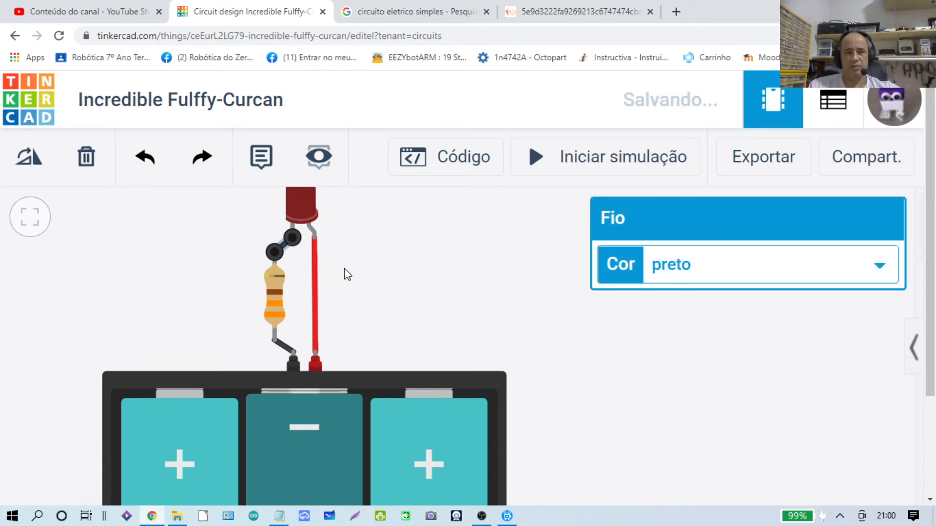
pyautogui.click(414, 297)
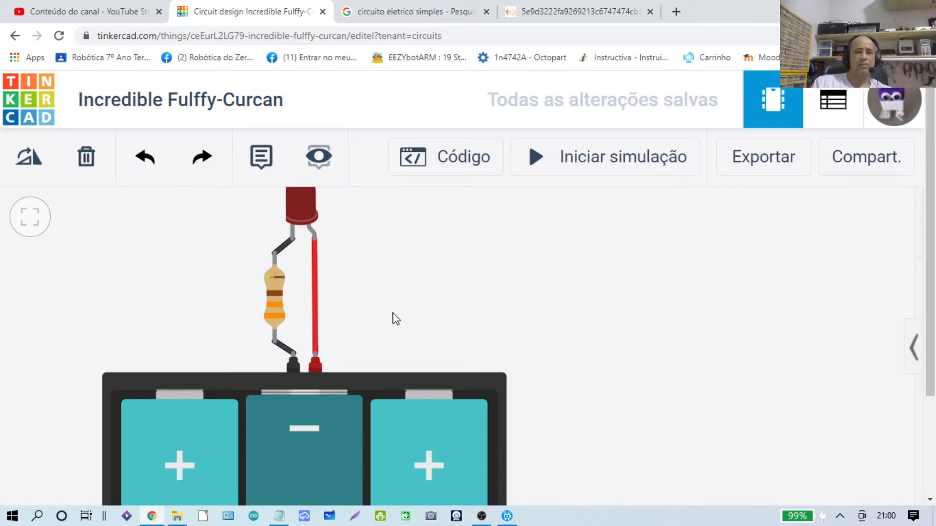
# Simulate the circuit with the resistor on the LED's cathode side, examine the LED and battery pack, and stop the simulation.
pyautogui.scroll(-3, 361, 338)
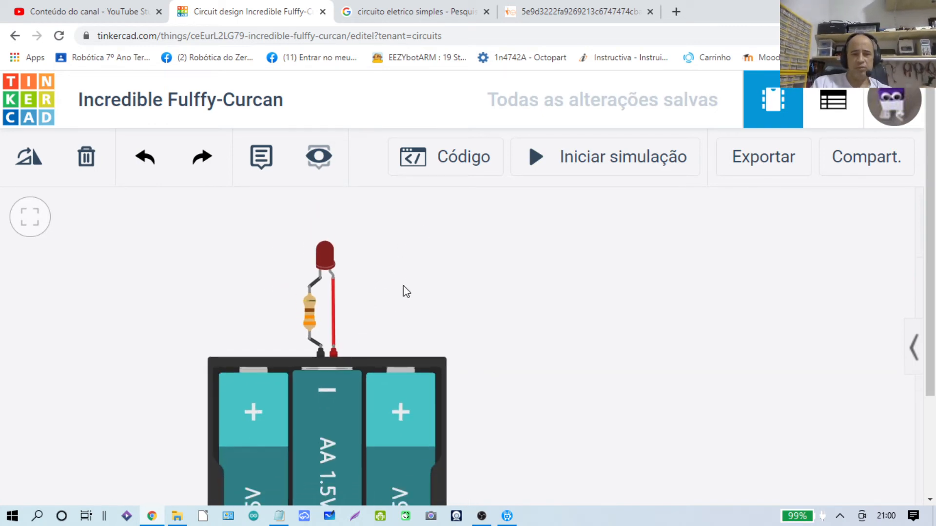
pyautogui.scroll(1, 368, 338)
pyautogui.click(535, 160)
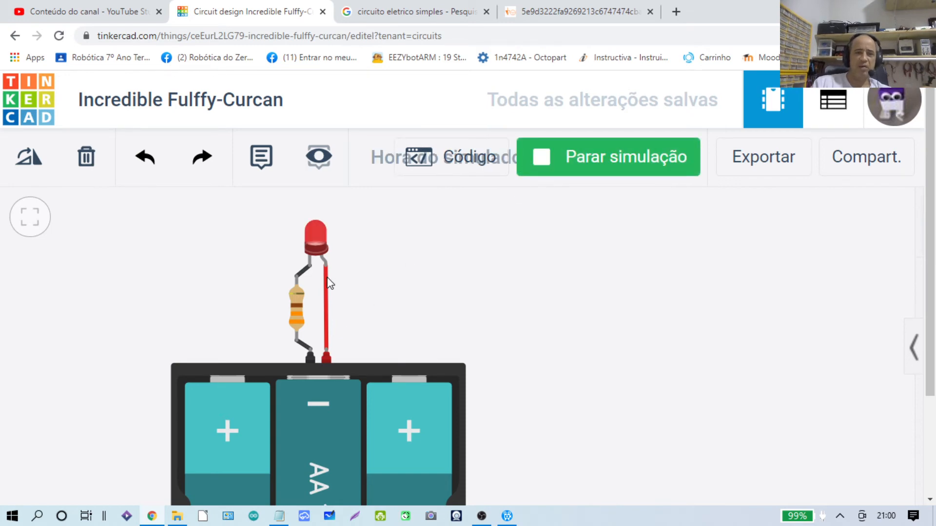
pyautogui.scroll(-1, 419, 308)
pyautogui.scroll(2, 435, 330)
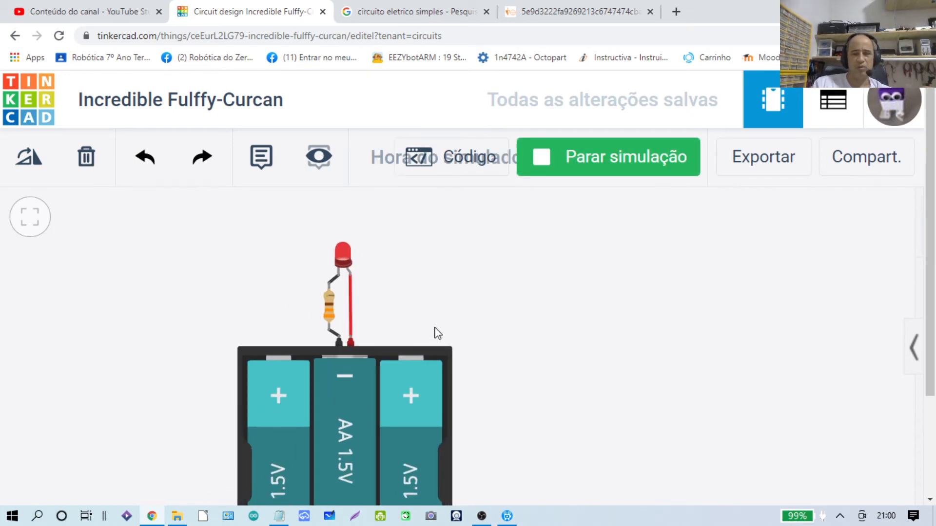
pyautogui.scroll(-1, 436, 331)
pyautogui.scroll(-1, 438, 334)
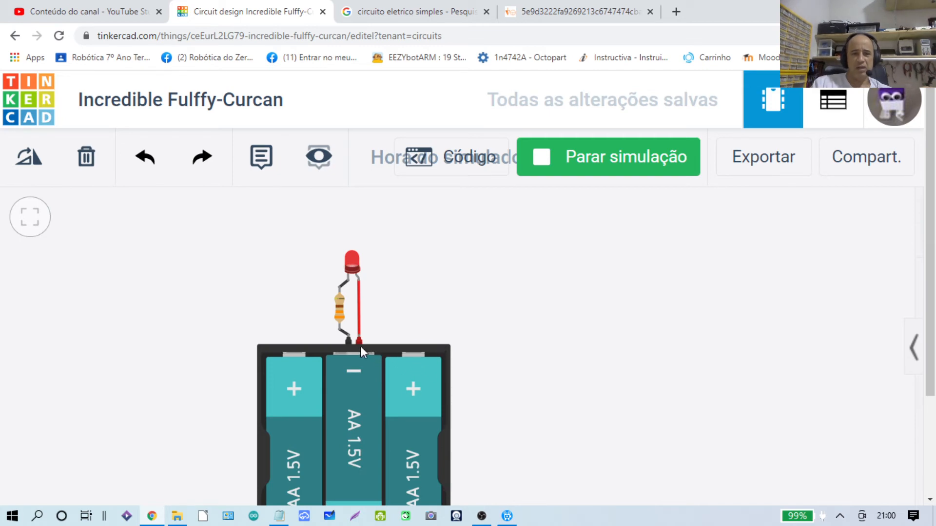
pyautogui.scroll(1, 355, 349)
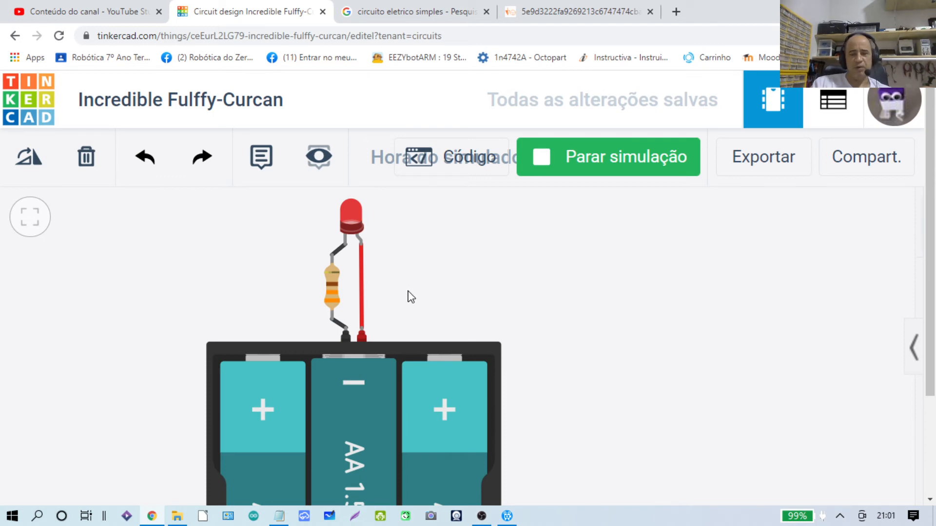
pyautogui.click(370, 422)
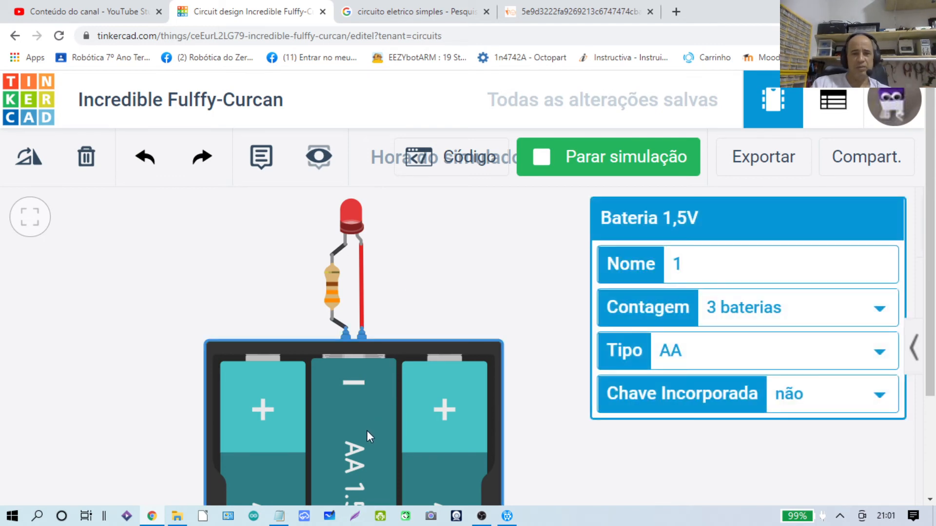
pyautogui.click(532, 167)
# Move the battery pack slightly further from the LED and delete both black wires and the red wire.
pyautogui.moveTo(381, 376); pyautogui.dragTo(370, 440)
pyautogui.click(422, 337)
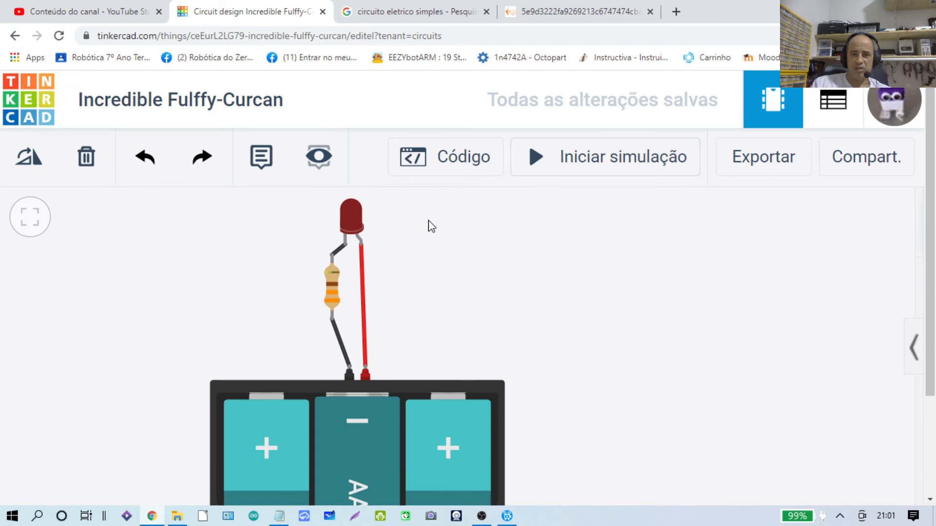
pyautogui.click(335, 336)
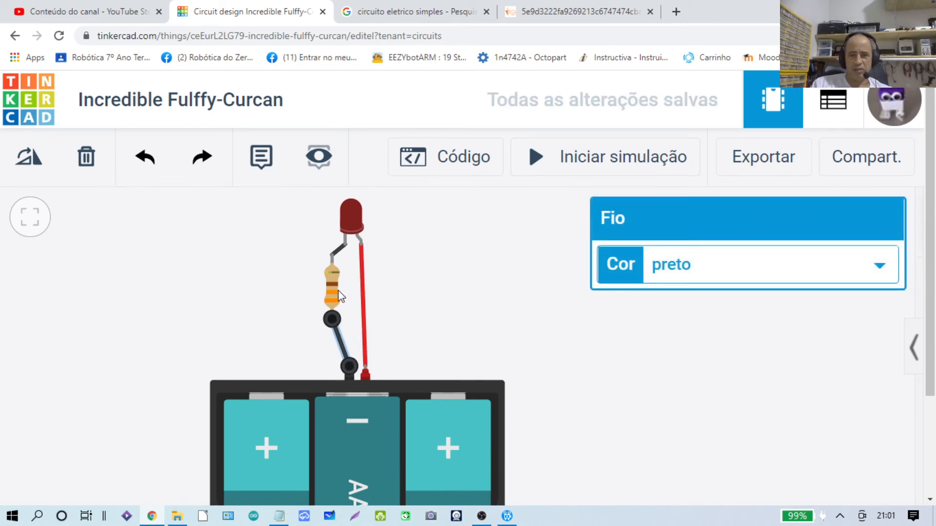
pyautogui.click(88, 160)
pyautogui.click(338, 250)
pyautogui.click(87, 157)
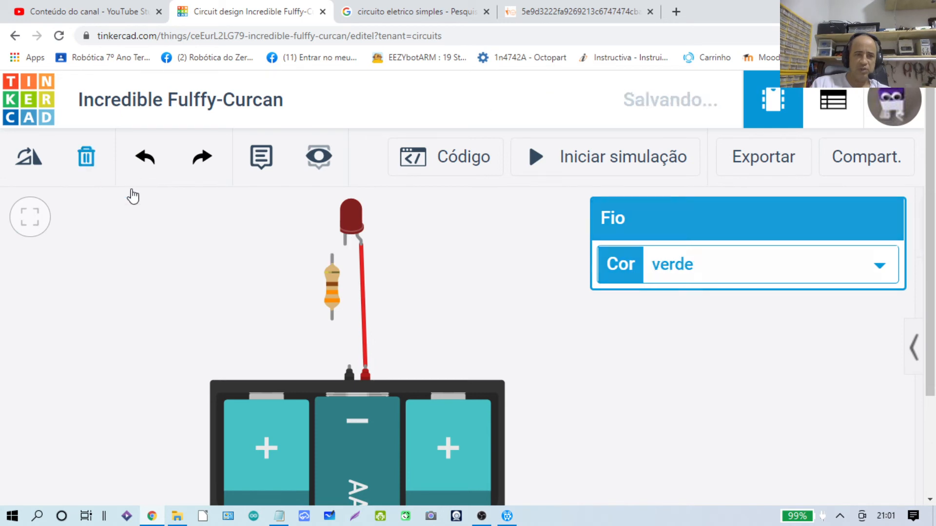
pyautogui.click(365, 299)
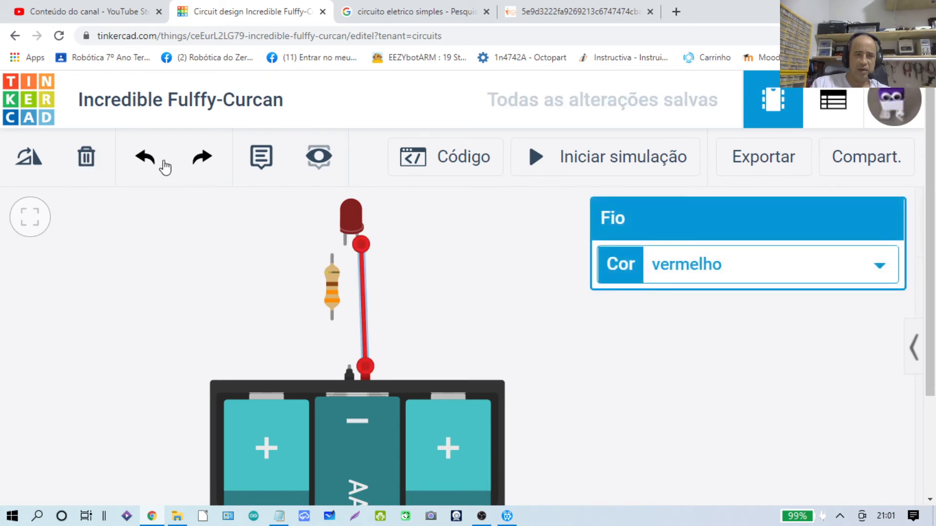
pyautogui.click(87, 157)
# Move the resistor below the LED's anode and wire it between the battery pack's positive terminal and the anode.
pyautogui.moveTo(334, 294); pyautogui.dragTo(339, 296)
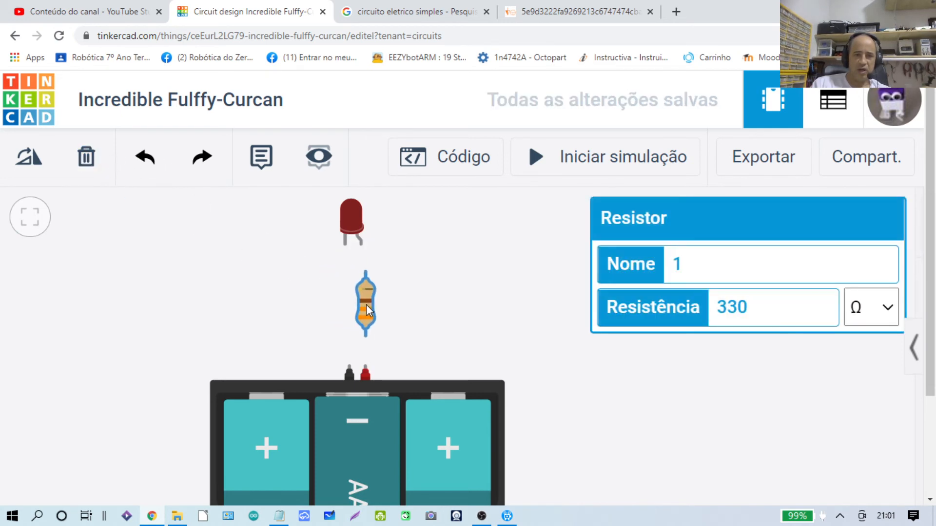
pyautogui.click(365, 375)
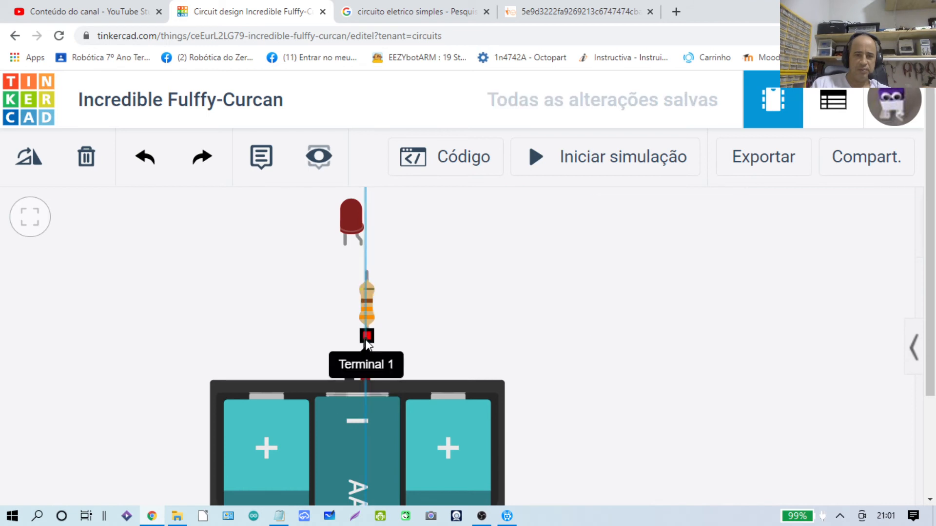
pyautogui.click(366, 336)
pyautogui.click(366, 272)
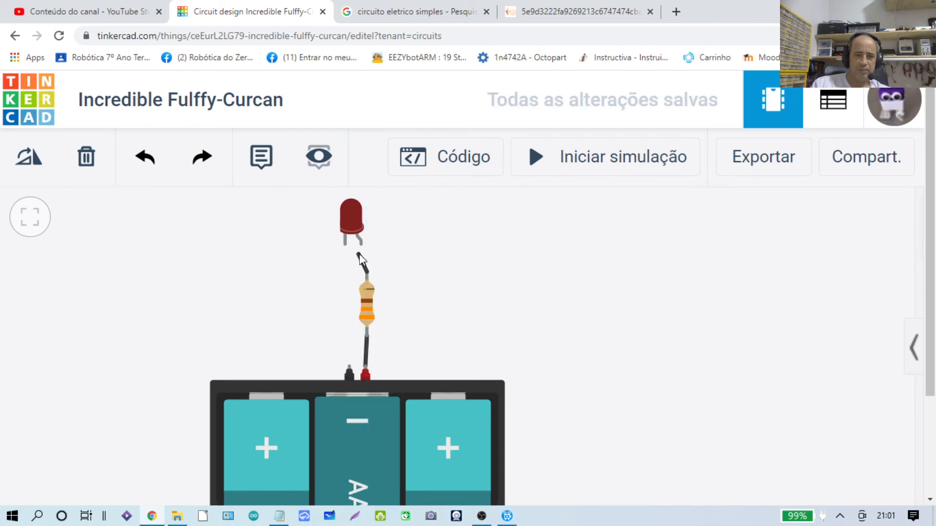
pyautogui.click(360, 246)
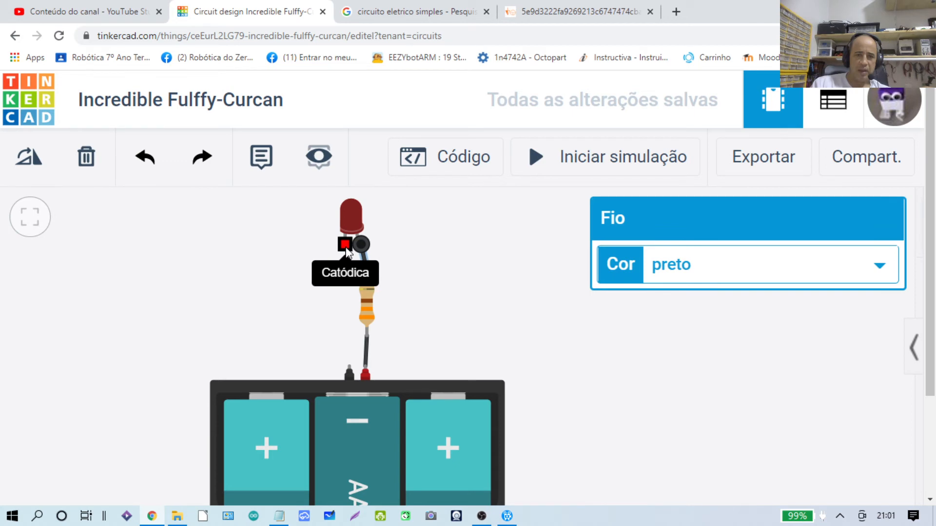
# Wire the LED's cathode directly to the battery pack's negative terminal.
pyautogui.click(346, 246)
pyautogui.click(349, 374)
pyautogui.click(490, 273)
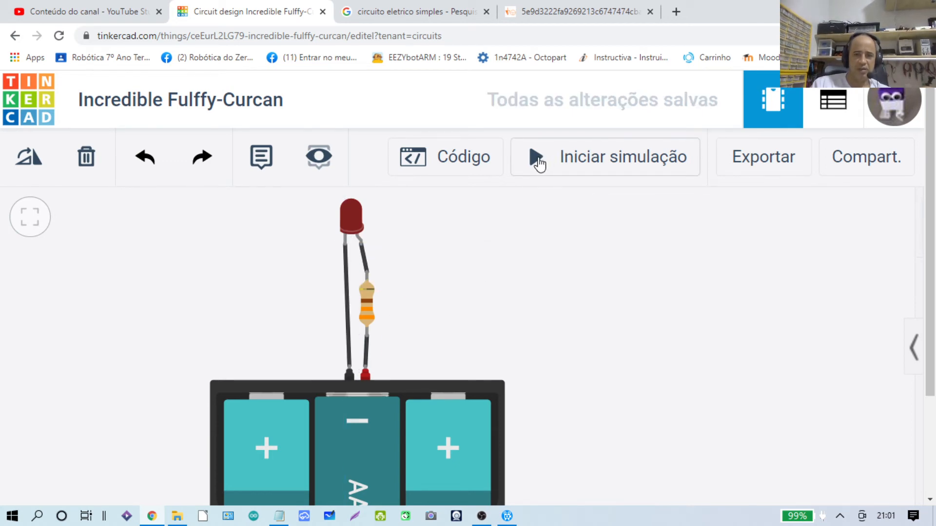
# Simulate the circuit with the resistor on the LED's anode side, examine the LED, and stop the simulation.
pyautogui.click(539, 166)
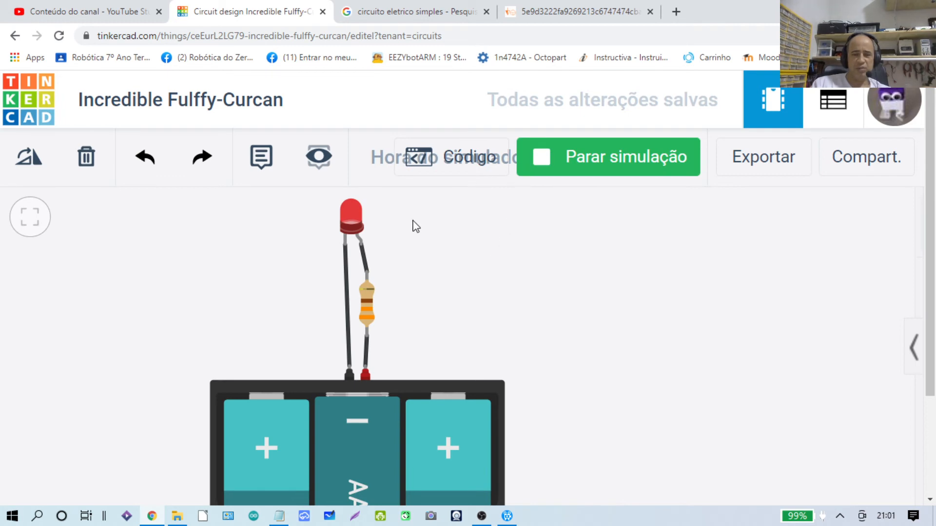
pyautogui.scroll(1, 409, 217)
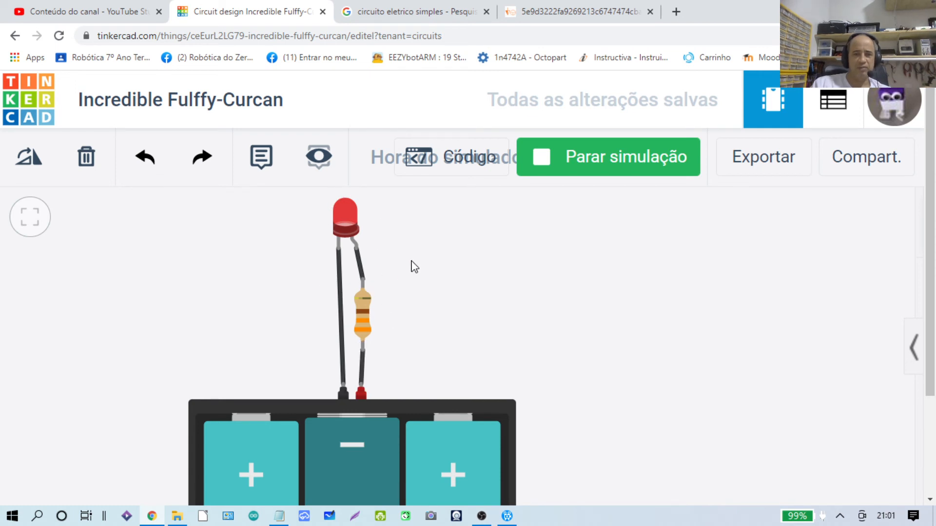
pyautogui.click(542, 160)
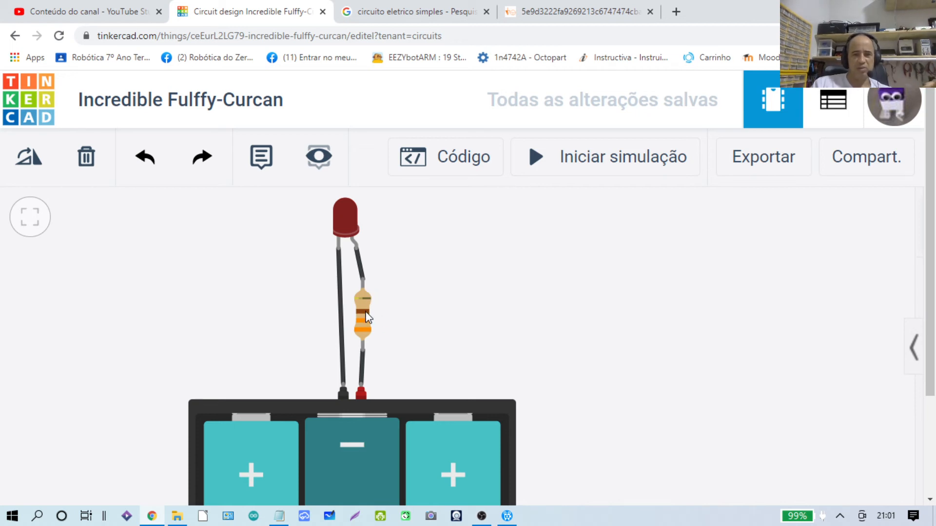
# Undo the three wires connecting the LED, the resistor and the battery pack.
pyautogui.click(145, 158)
pyautogui.click(145, 159)
pyautogui.click(146, 158)
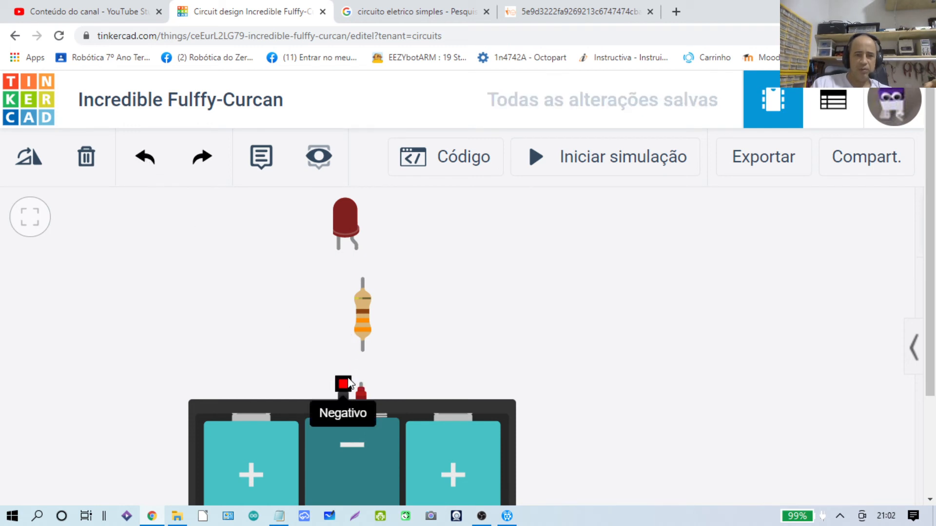
# Wire the LED in reverse, with battery positive through the resistor to the cathode and battery negative to the anode.
pyautogui.moveTo(345, 373)
pyautogui.mouseDown()
pyautogui.moveTo(339, 357)
pyautogui.moveTo(330, 381)
pyautogui.mouseUp()
pyautogui.click(344, 390)
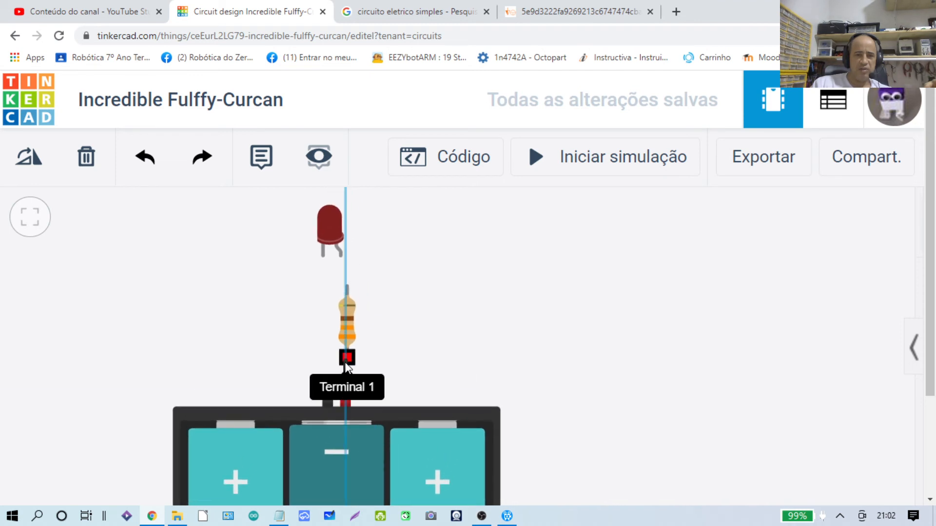
pyautogui.click(346, 359)
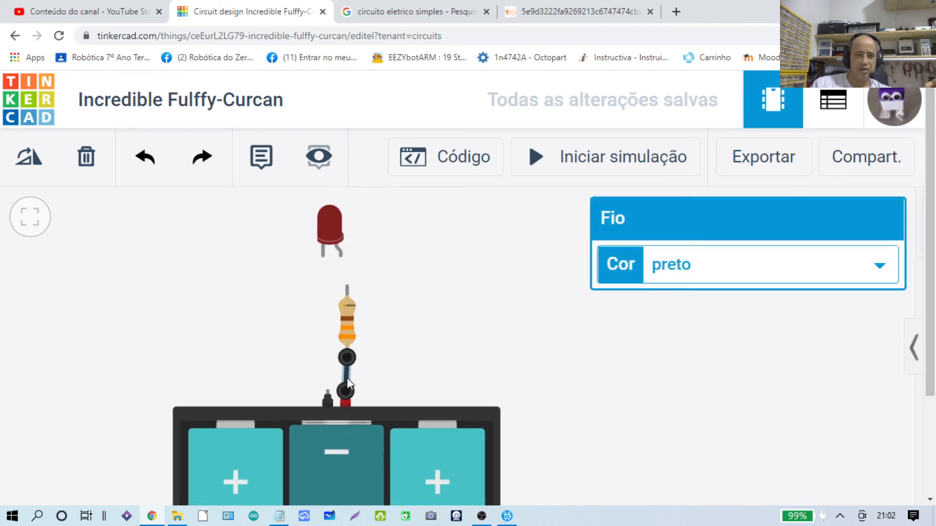
pyautogui.click(346, 287)
pyautogui.click(323, 256)
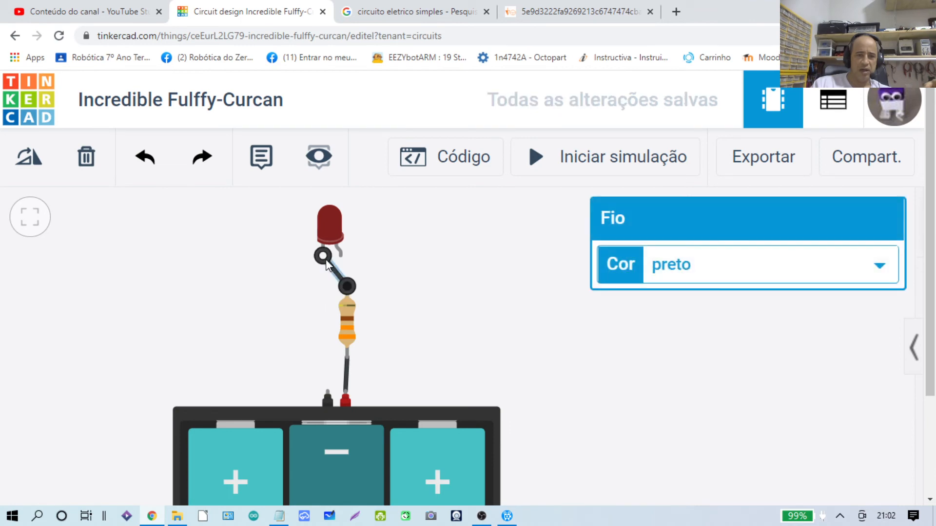
pyautogui.click(328, 392)
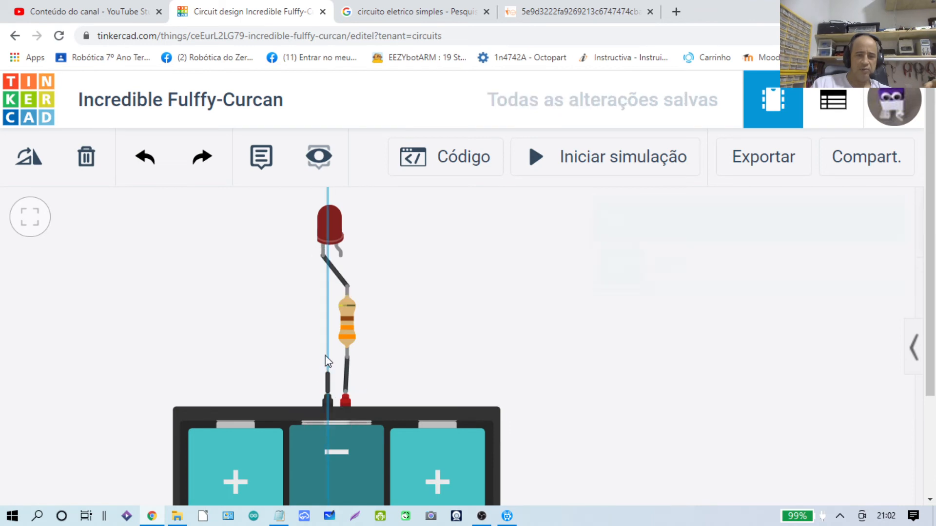
pyautogui.click(340, 259)
pyautogui.click(409, 291)
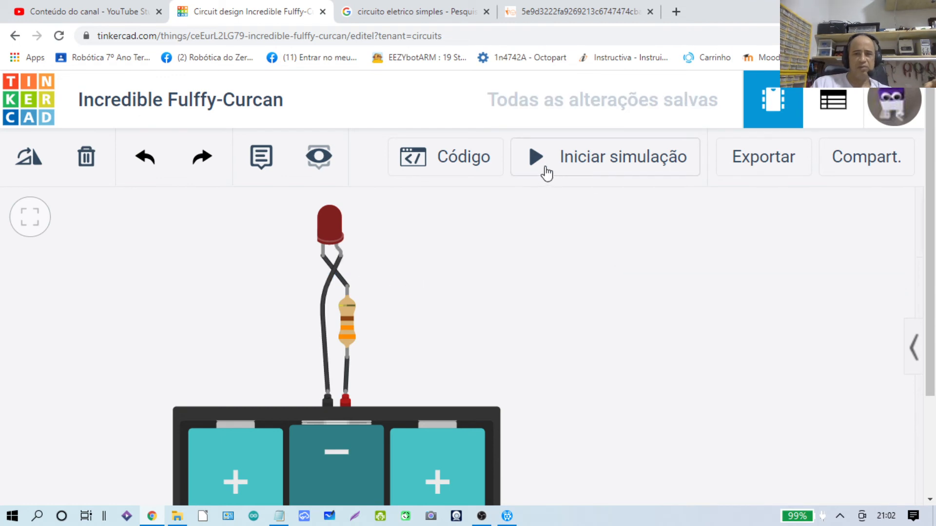
# Simulate the circuit with the LED's polarity reversed, examine the LED, and stop the simulation.
pyautogui.click(535, 162)
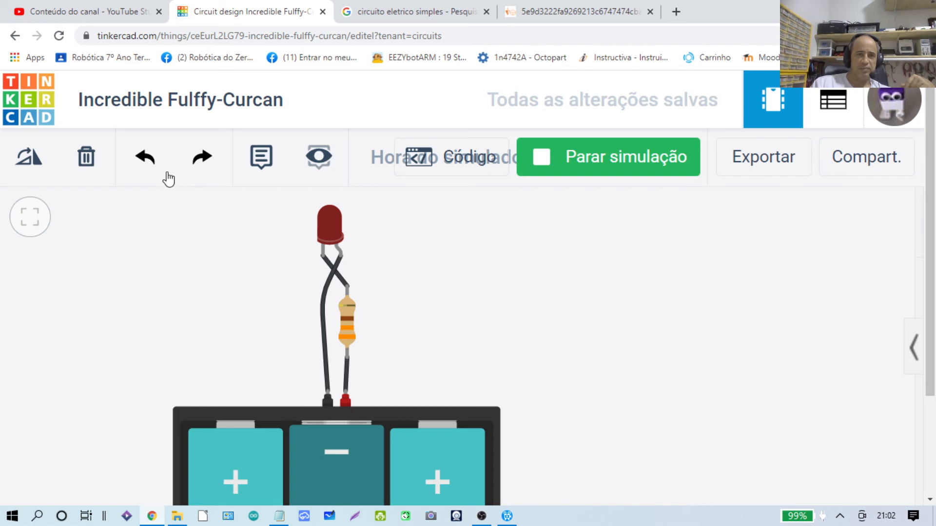
pyautogui.click(541, 165)
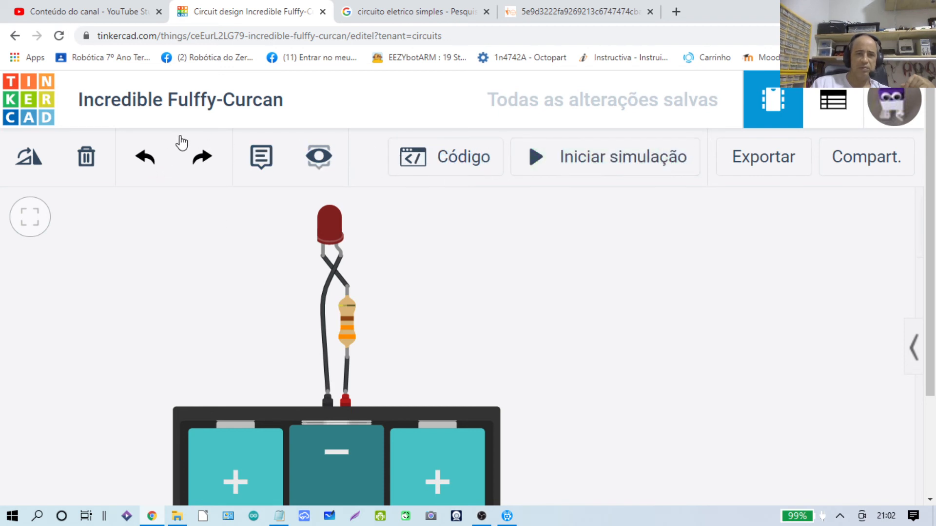
# Undo the reversed wiring, the resistor move and the wire deletions, back to the circuit with the resistor on the LED's cathode side.
pyautogui.click(153, 158)
pyautogui.click(152, 158)
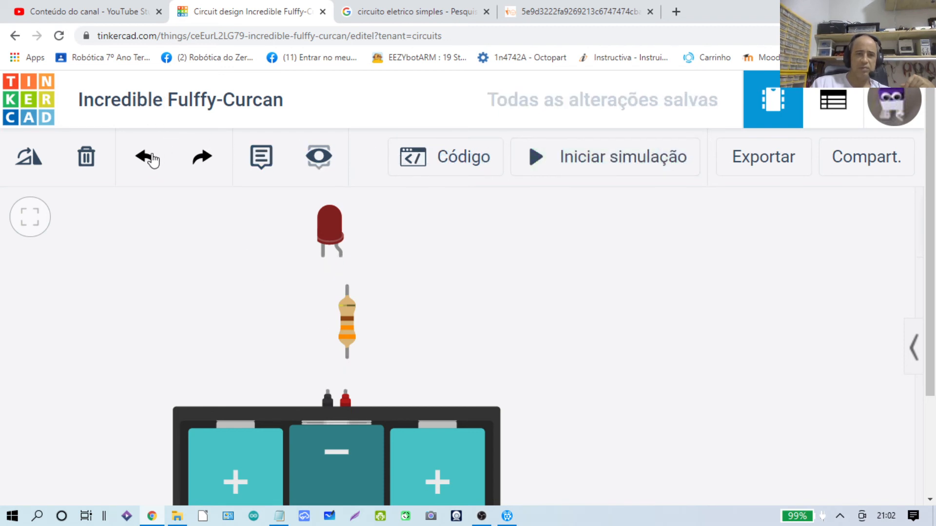
pyautogui.click(152, 158)
pyautogui.click(153, 159)
pyautogui.click(153, 158)
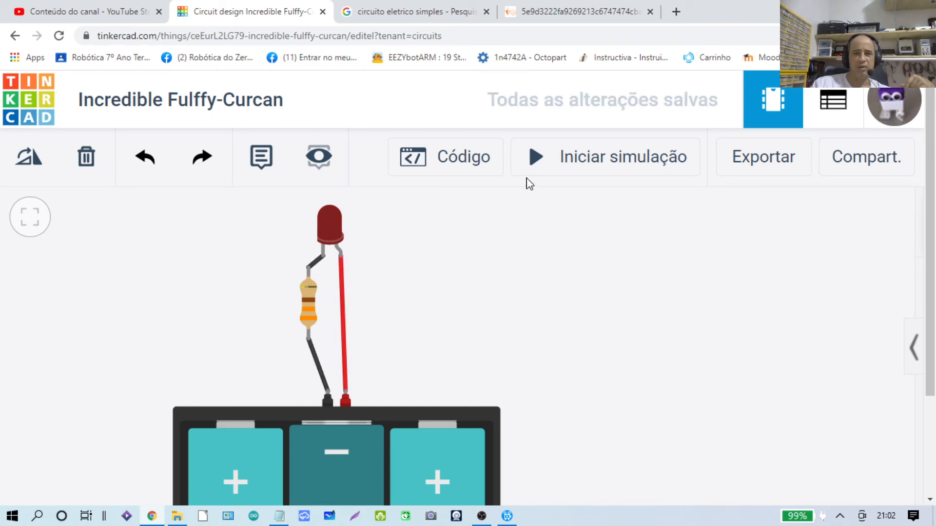
# Simulate the restored circuit with the resistor on the cathode side and stop the simulation.
pyautogui.click(540, 170)
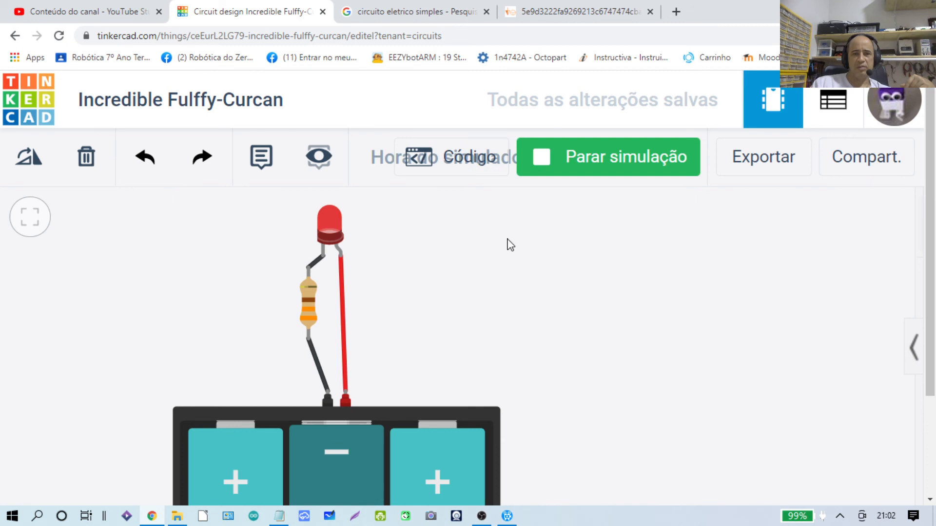
pyautogui.click(535, 171)
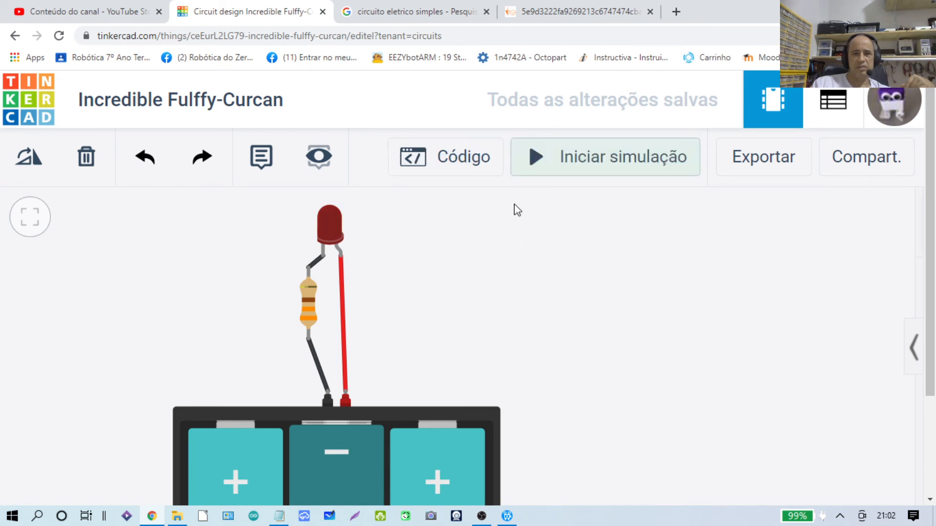
# Move the battery pack further down from the LED, keeping its wires attached, and deselect it.
pyautogui.scroll(-3, 474, 263)
pyautogui.scroll(-1, 474, 264)
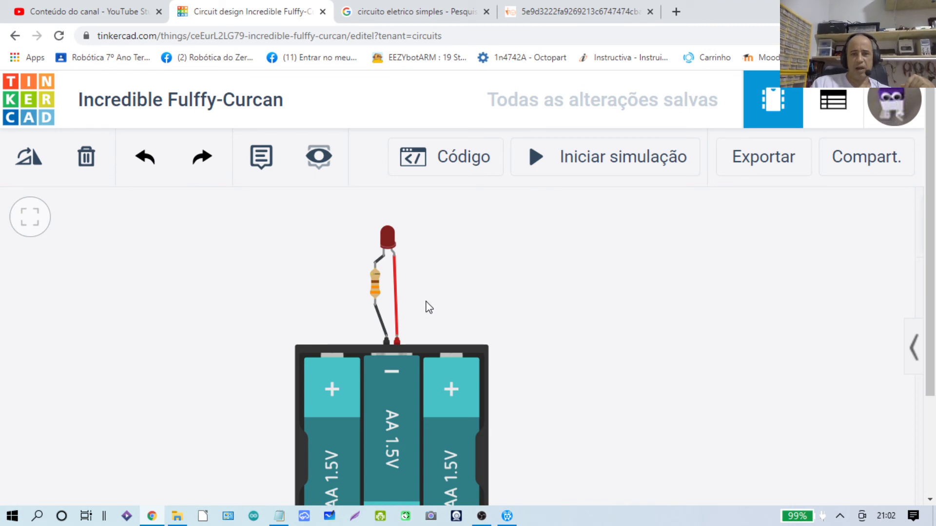
pyautogui.moveTo(423, 398); pyautogui.dragTo(405, 475)
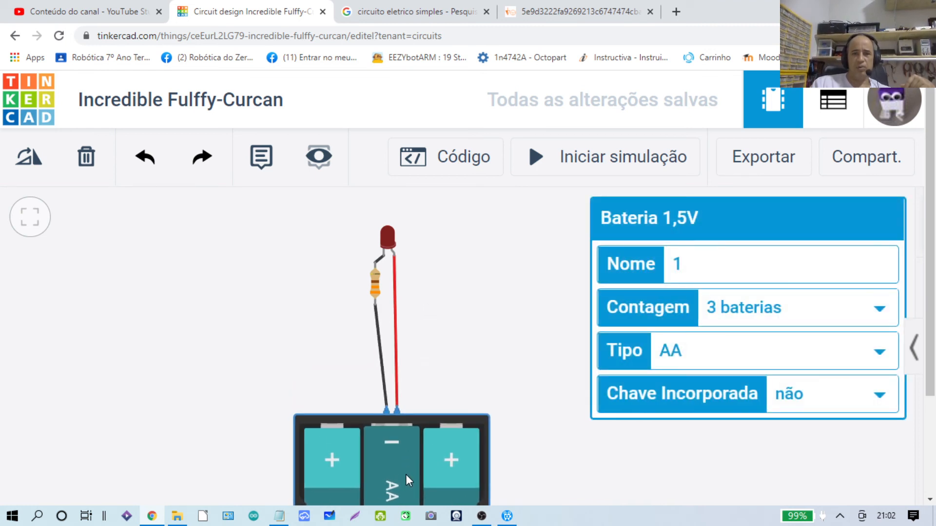
pyautogui.click(469, 335)
# Show the component library and reduce the browser's page zoom to 125%.
pyautogui.click(914, 349)
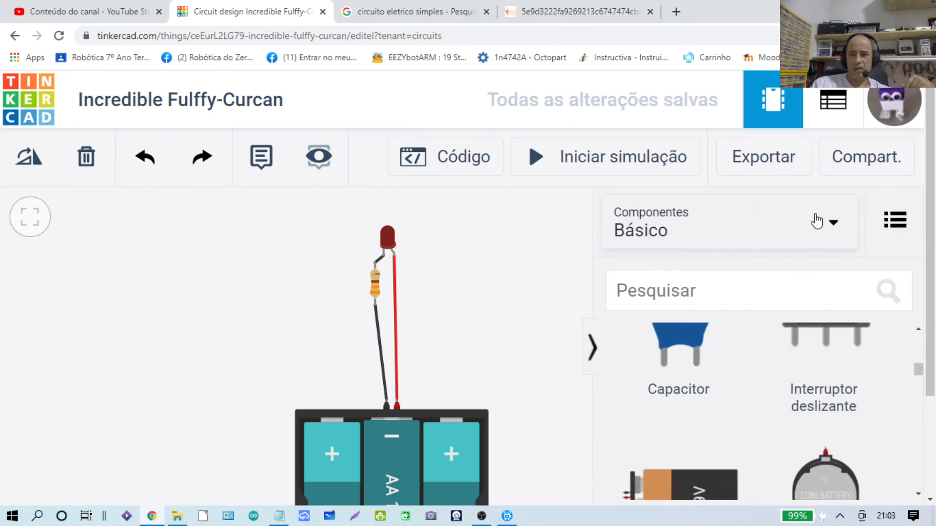
pyautogui.click(926, 57)
pyautogui.click(926, 58)
pyautogui.click(925, 36)
pyautogui.click(828, 166)
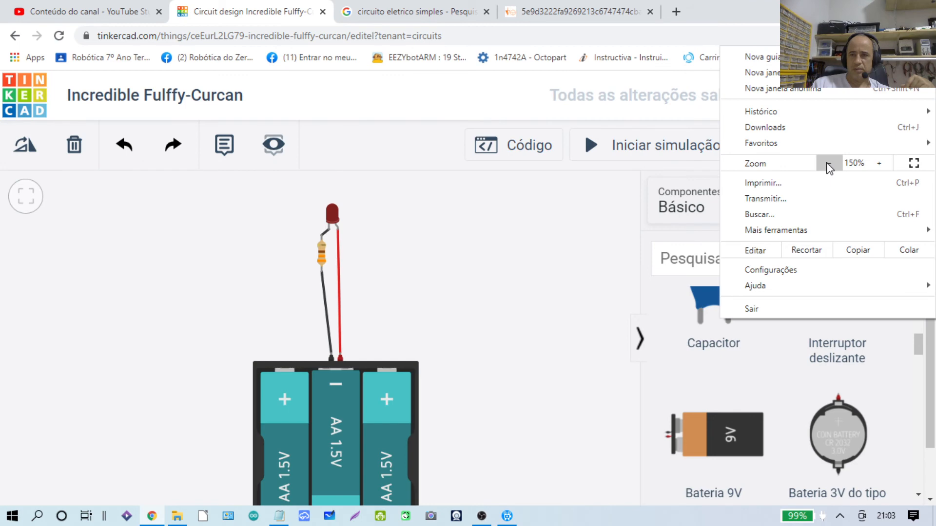
pyautogui.click(829, 166)
pyautogui.click(500, 272)
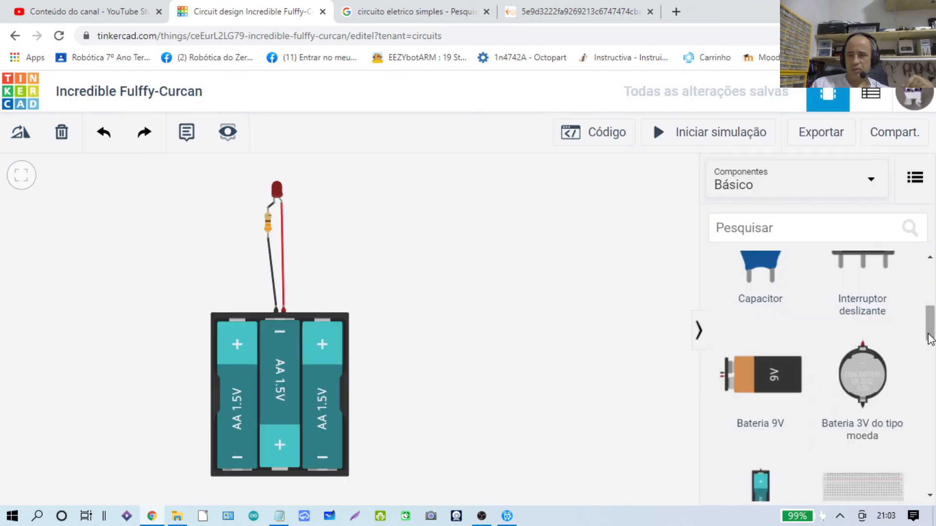
# Add a slide switch (Interruptor deslizante) beside the red wire and hide the component library.
pyautogui.moveTo(931, 333); pyautogui.dragTo(933, 305)
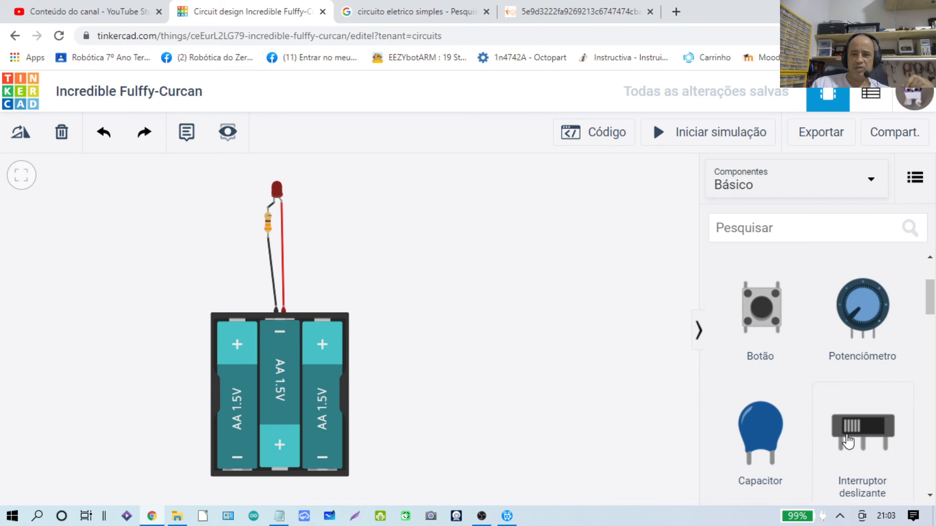
pyautogui.moveTo(862, 431); pyautogui.dragTo(420, 220)
pyautogui.click(420, 225)
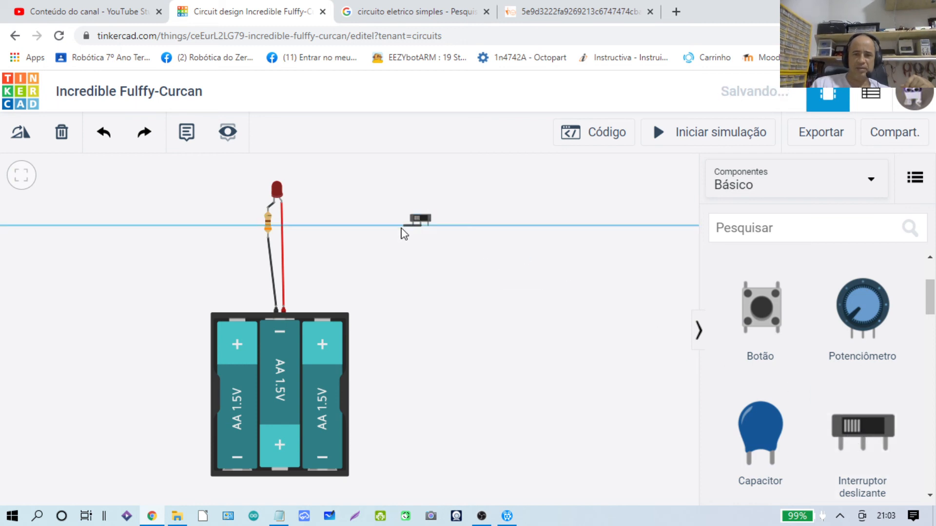
pyautogui.press('Escape')
pyautogui.moveTo(427, 223); pyautogui.dragTo(317, 250)
pyautogui.scroll(-1, 285, 239)
pyautogui.scroll(2, 289, 243)
pyautogui.scroll(-1, 293, 251)
pyautogui.scroll(1, 294, 255)
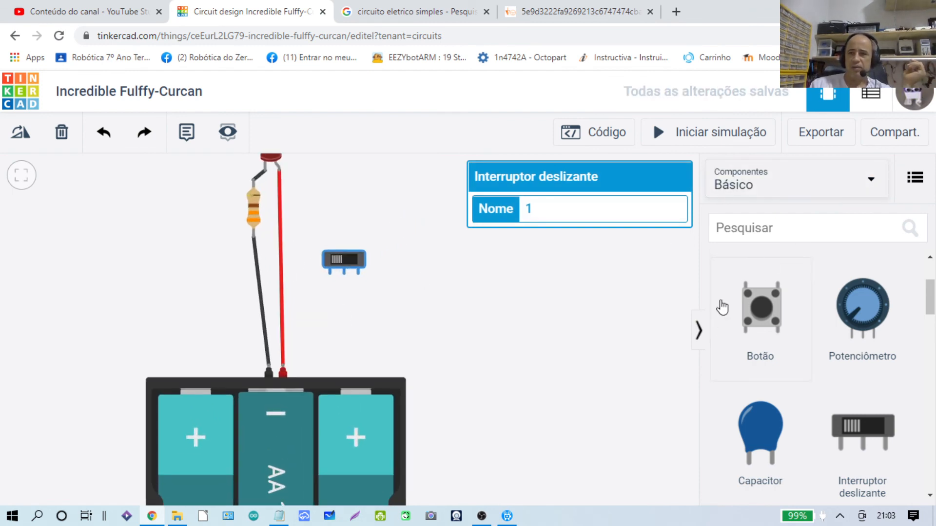
pyautogui.click(697, 330)
pyautogui.scroll(-1, 497, 349)
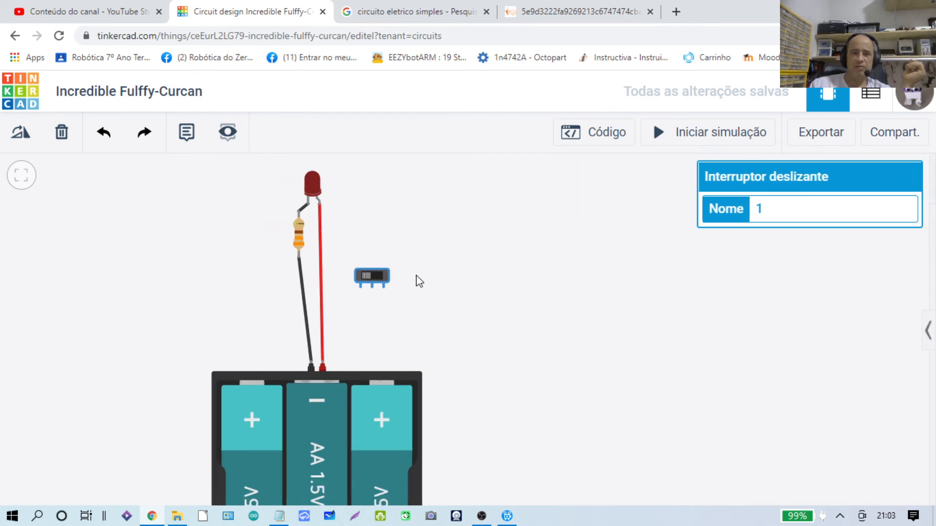
pyautogui.scroll(1, 314, 187)
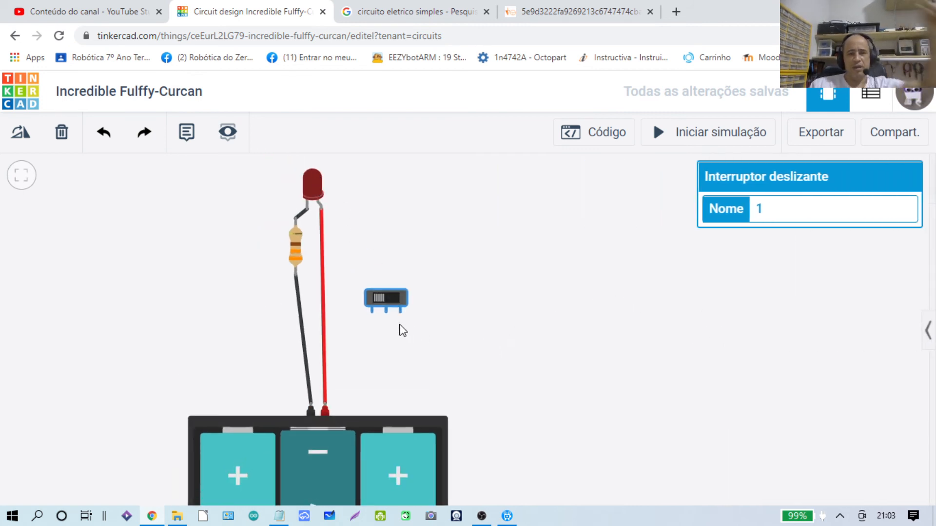
# Reconnect the red wire's LED end to the slide switch's middle terminal, with the switch above the battery pack's positive terminal.
pyautogui.click(324, 308)
pyautogui.moveTo(319, 211); pyautogui.dragTo(346, 301)
pyautogui.scroll(-2, 349, 302)
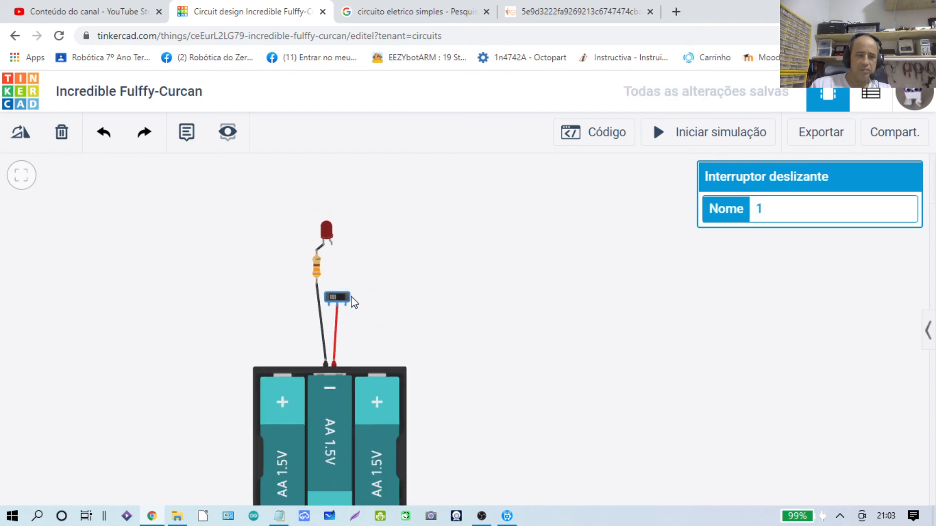
# Wire the slide switch's right terminal to the LED's anode, routing the wire around the right side of the switch.
pyautogui.scroll(2, 351, 301)
pyautogui.scroll(-1, 349, 305)
pyautogui.click(344, 310)
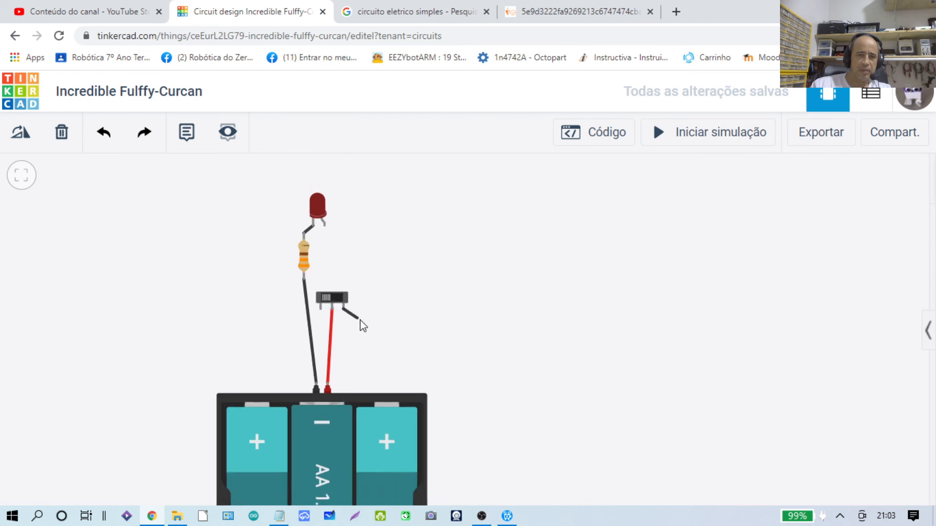
pyautogui.click(373, 312)
pyautogui.click(366, 270)
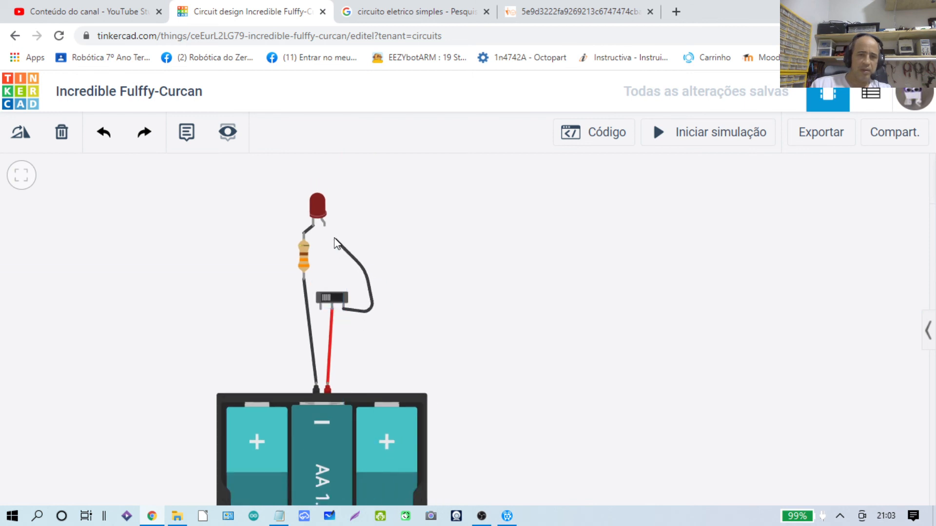
pyautogui.click(324, 226)
pyautogui.click(468, 272)
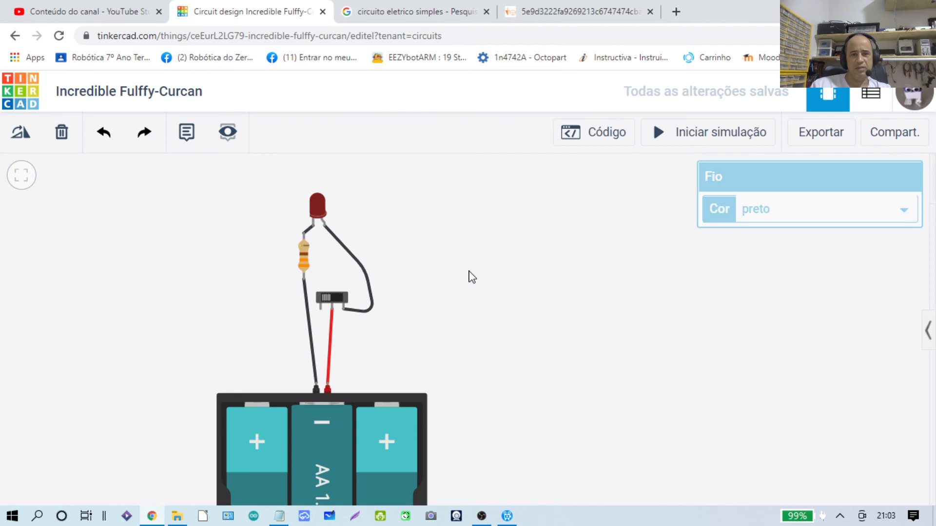
# Start the simulation and slide the switch toward the terminal wired to the LED's anode.
pyautogui.click(656, 138)
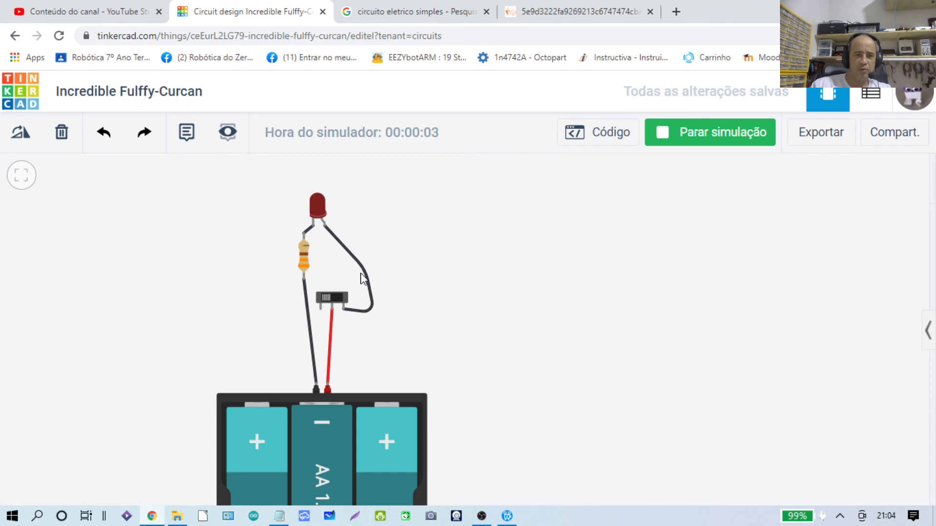
pyautogui.scroll(2, 361, 273)
pyautogui.scroll(-3, 361, 274)
pyautogui.scroll(1, 361, 274)
pyautogui.scroll(1, 360, 274)
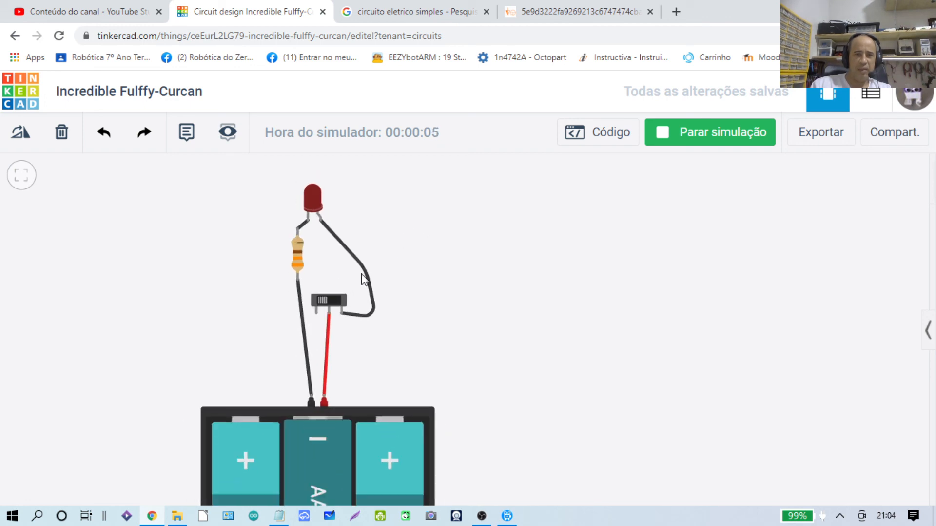
pyautogui.click(323, 300)
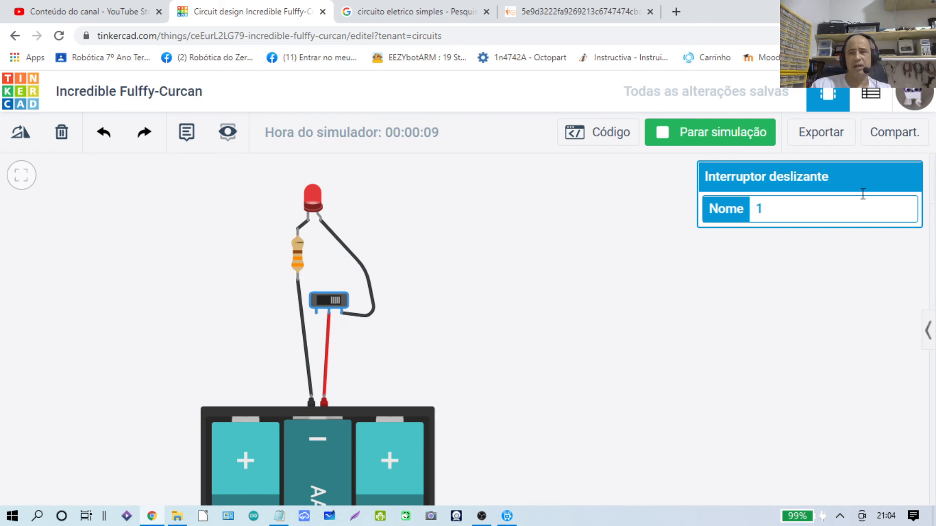
# Increase the browser's page zoom by two levels to enlarge the running circuit.
pyautogui.click(926, 36)
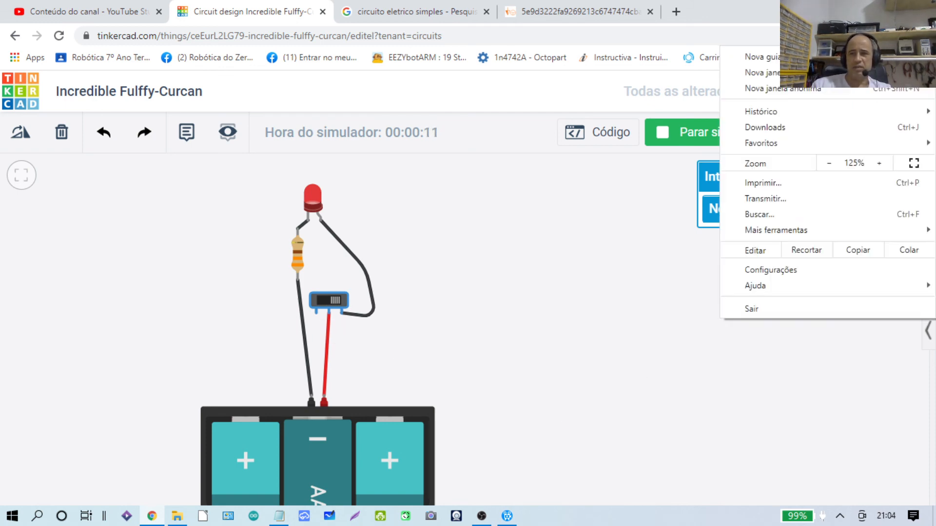
pyautogui.click(880, 164)
pyautogui.click(880, 164)
pyautogui.click(627, 401)
pyautogui.click(614, 393)
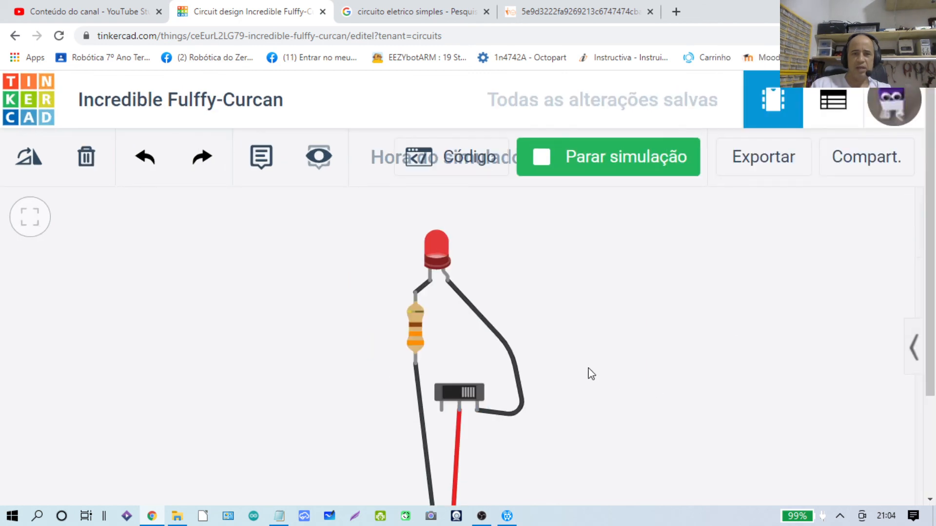
pyautogui.scroll(-2, 585, 366)
pyautogui.scroll(3, 558, 414)
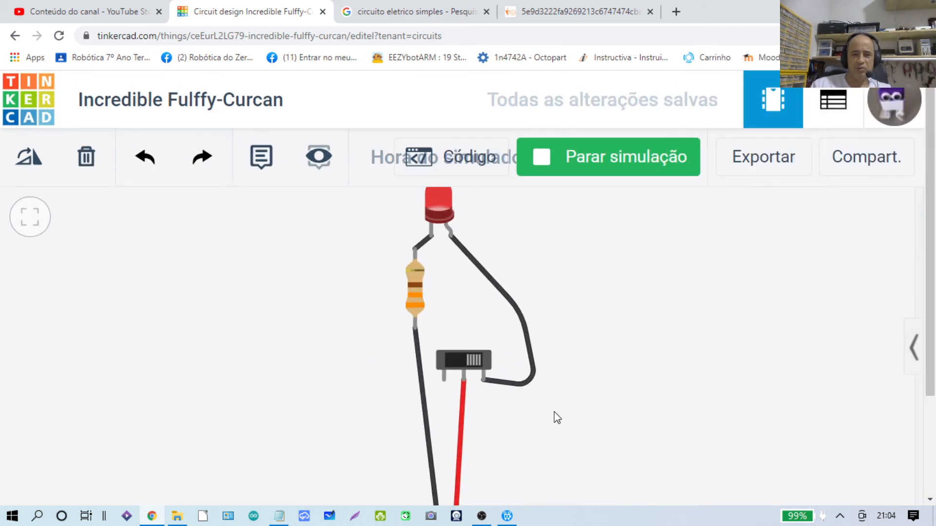
# Toggle the slide switch off, on and off again in the running simulation to observe the LED.
pyautogui.click(474, 365)
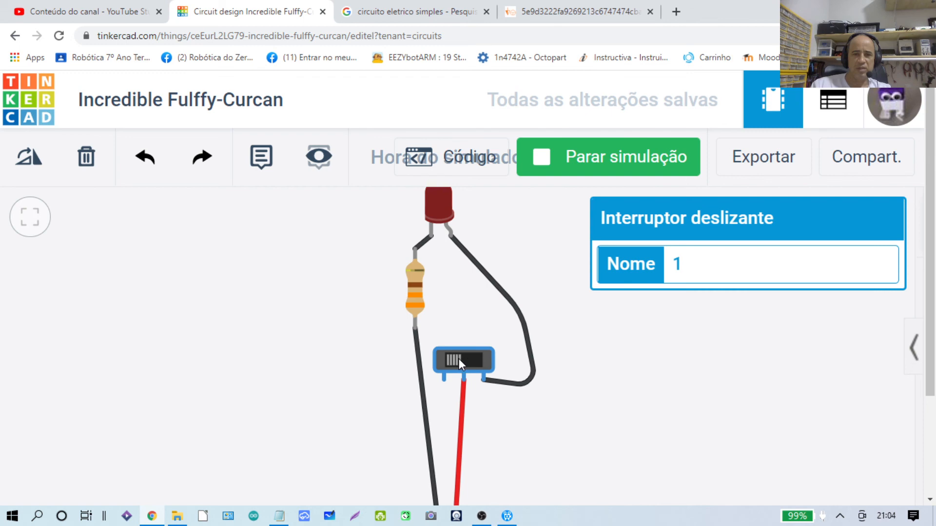
pyautogui.click(459, 361)
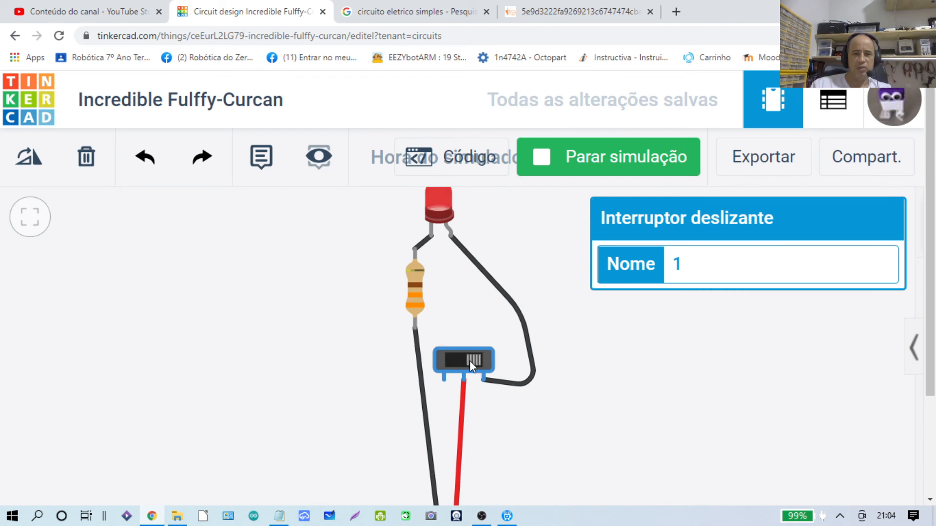
pyautogui.click(473, 361)
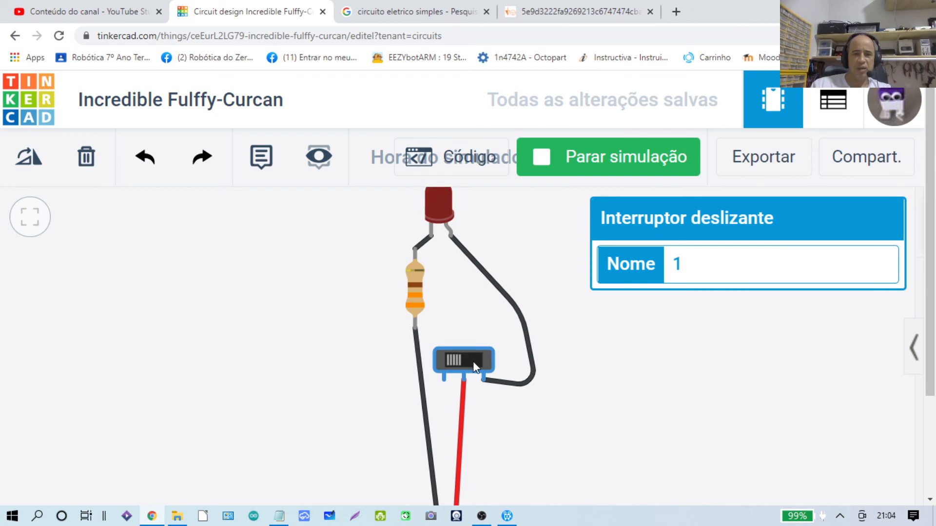
# Toggle the slide switch on, off and on again in the running simulation to check how it controls the LED.
pyautogui.click(459, 364)
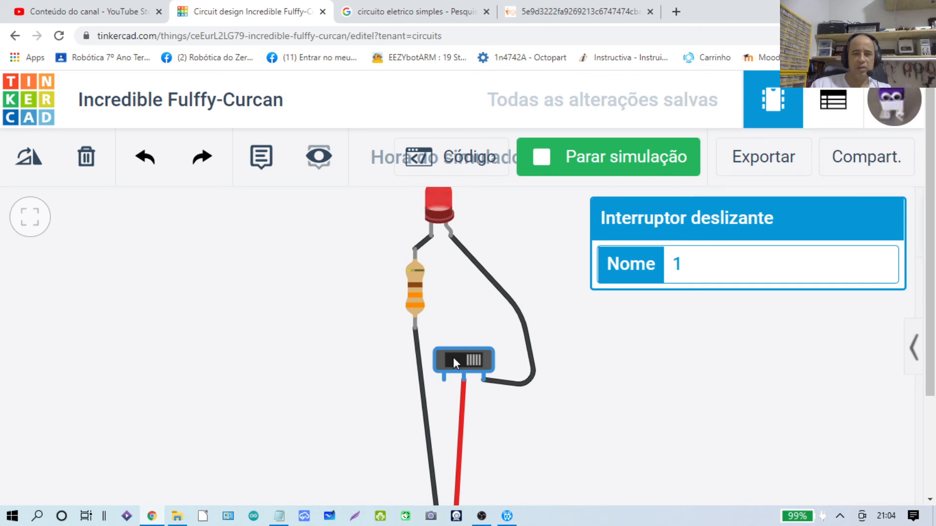
pyautogui.scroll(-1, 452, 358)
pyautogui.click(463, 363)
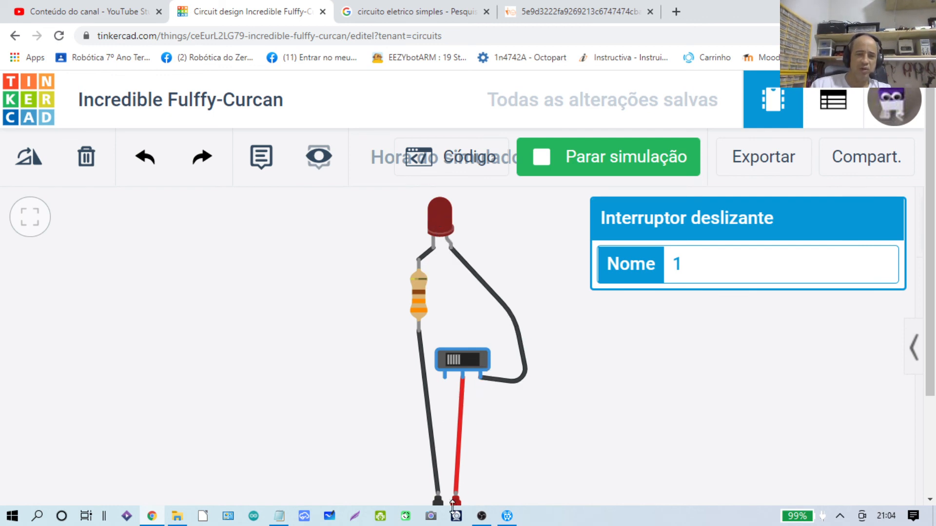
pyautogui.scroll(-1, 478, 437)
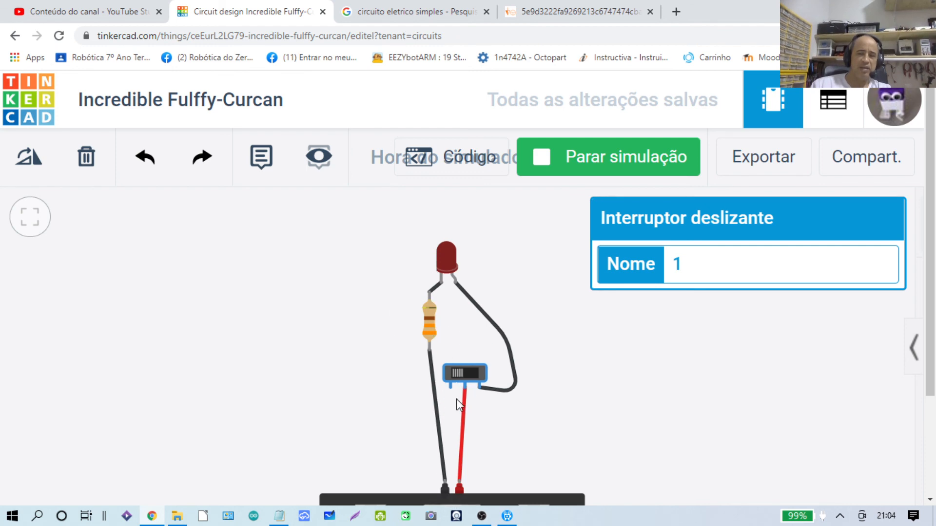
pyautogui.scroll(1, 458, 402)
pyautogui.click(457, 358)
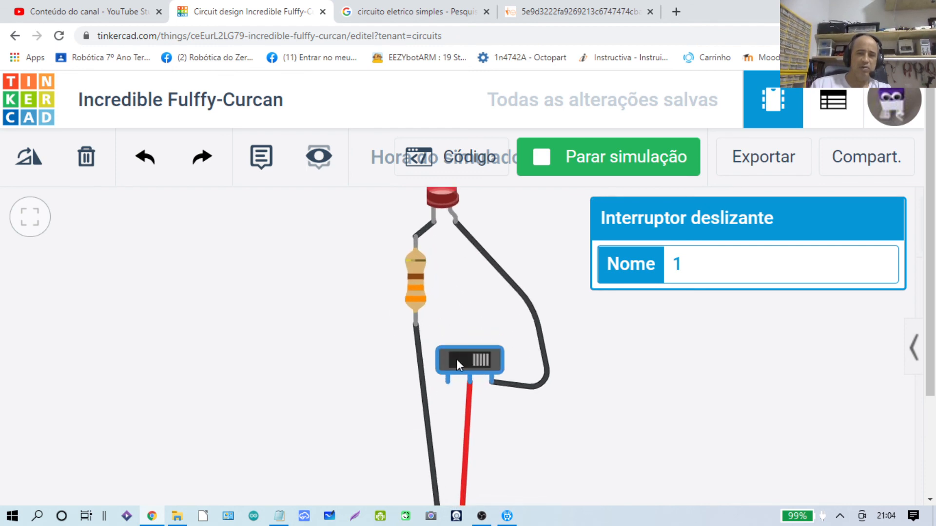
pyautogui.scroll(-1, 451, 390)
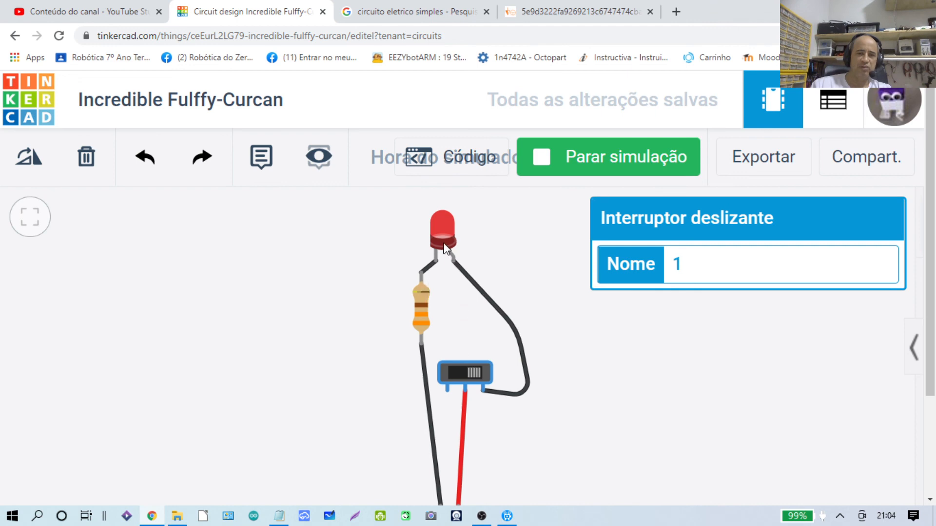
pyautogui.scroll(-1, 406, 336)
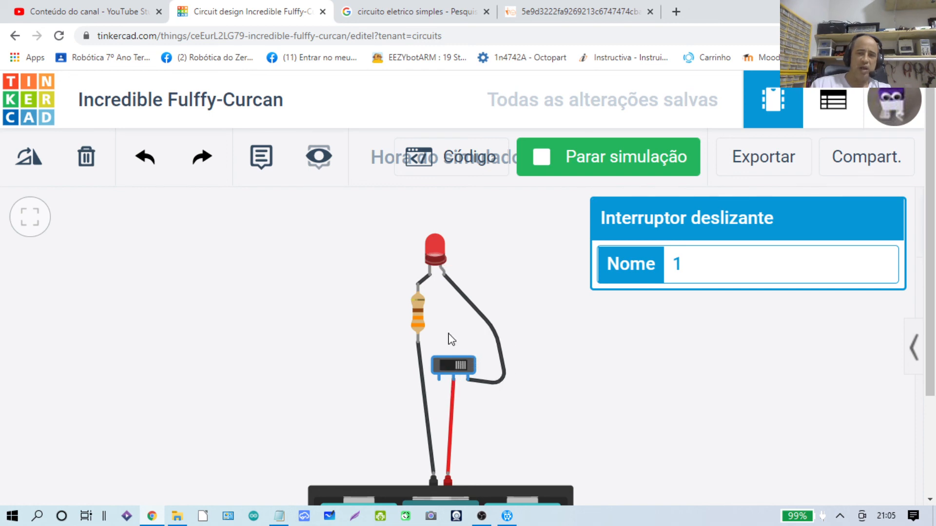
# Deselect the slide switch and stop the circuit simulation.
pyautogui.scroll(-2, 481, 272)
pyautogui.scroll(3, 476, 273)
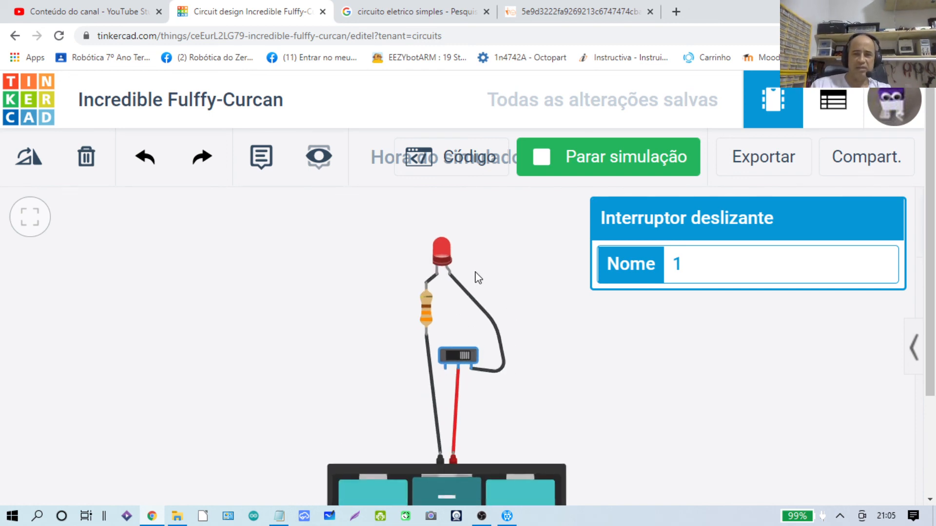
pyautogui.click(591, 356)
pyautogui.click(539, 169)
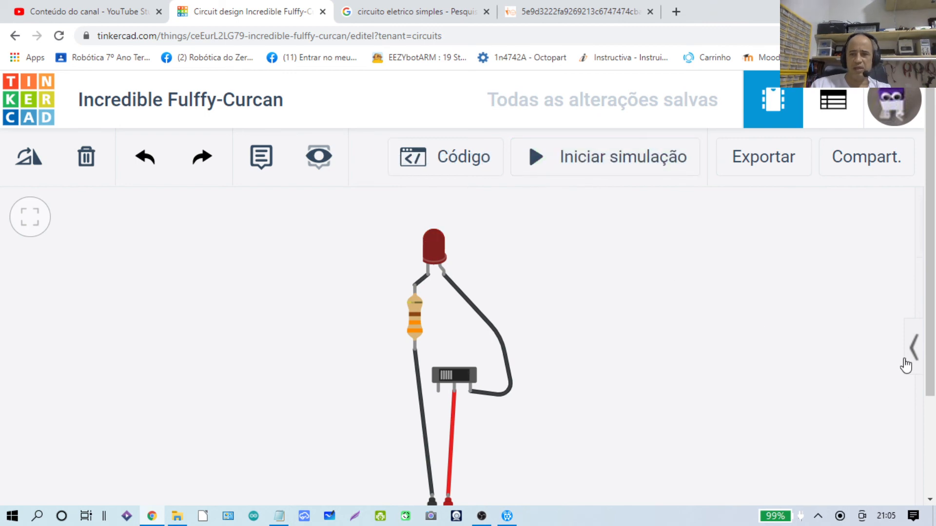
pyautogui.scroll(2, 712, 322)
pyautogui.scroll(-2, 698, 322)
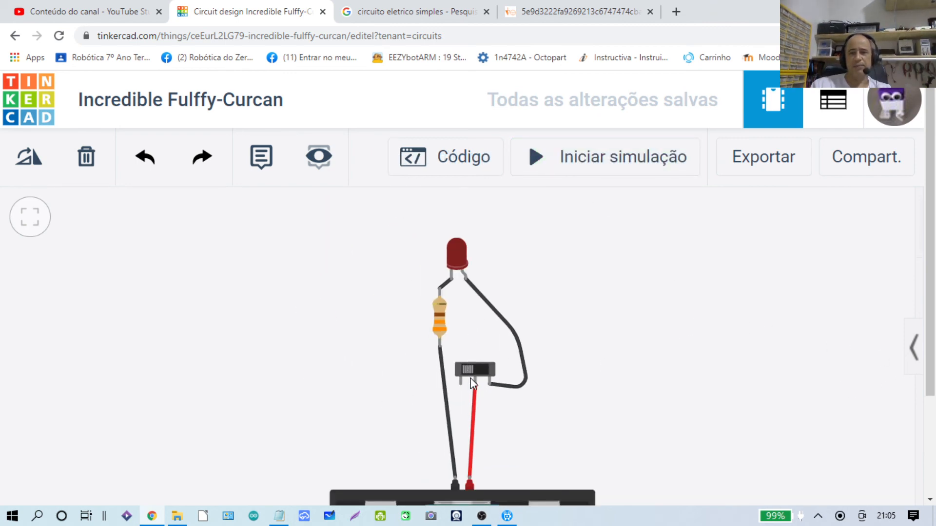
pyautogui.scroll(-1, 471, 383)
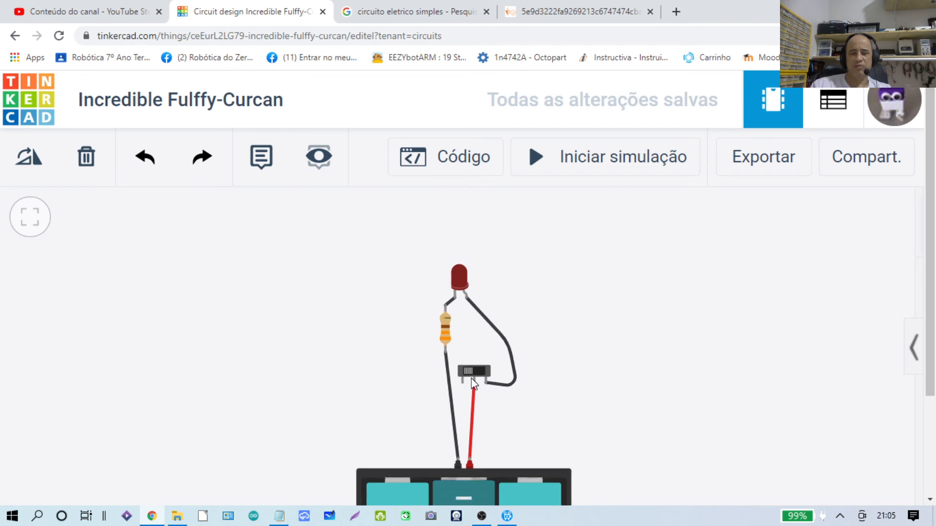
pyautogui.scroll(1, 472, 382)
pyautogui.scroll(1, 473, 380)
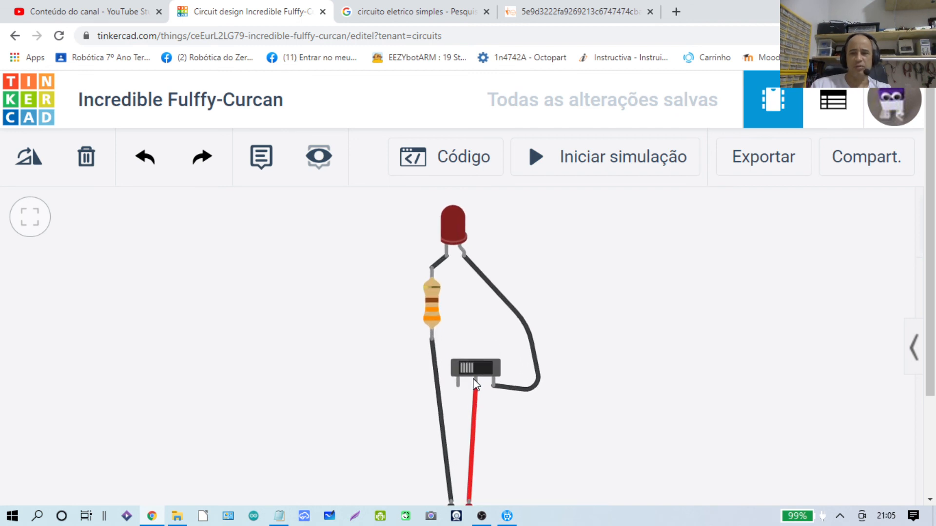